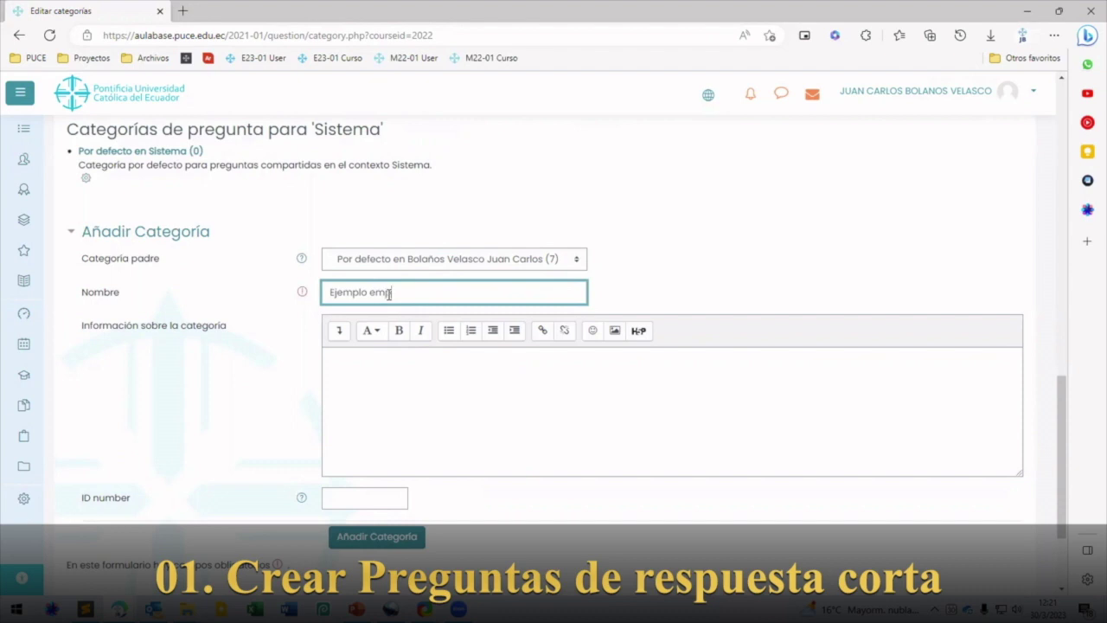
- Name the new question category "Ejemplo pregunta emparejamiento aleatorio" and add it
key("BackSpace")
key("BackSpace")
type("pregunta emparejamiento aleatorio")
scroll(272, 407, "down", 2)
left_click(344, 432)
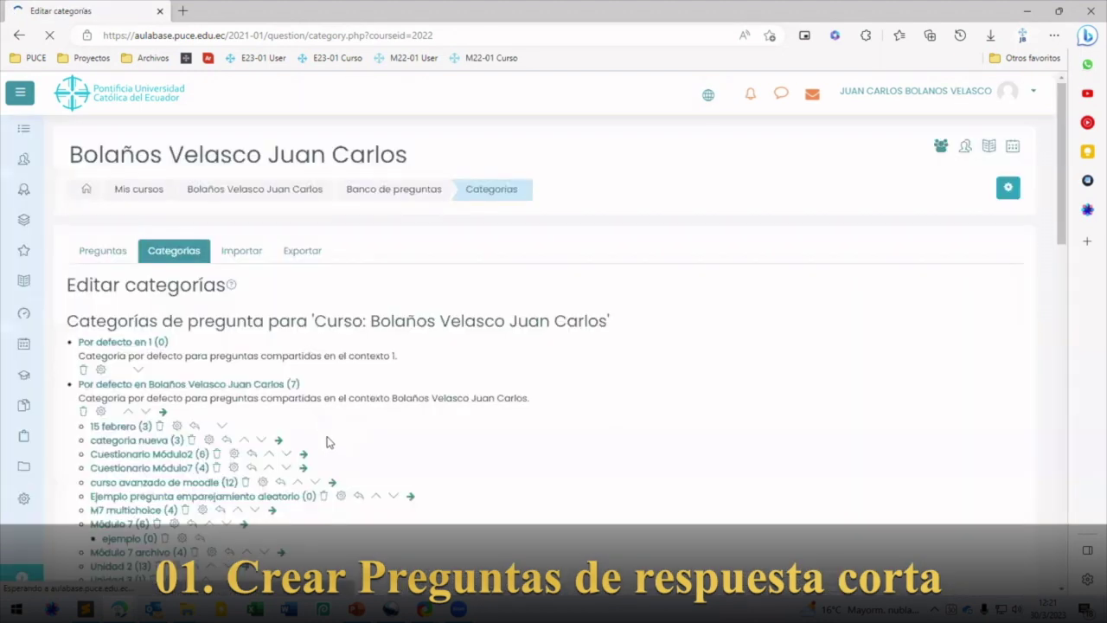
- Open the "Ejemplo pregunta emparejamiento aleatorio" category in the question bank
scroll(327, 439, "down", 5)
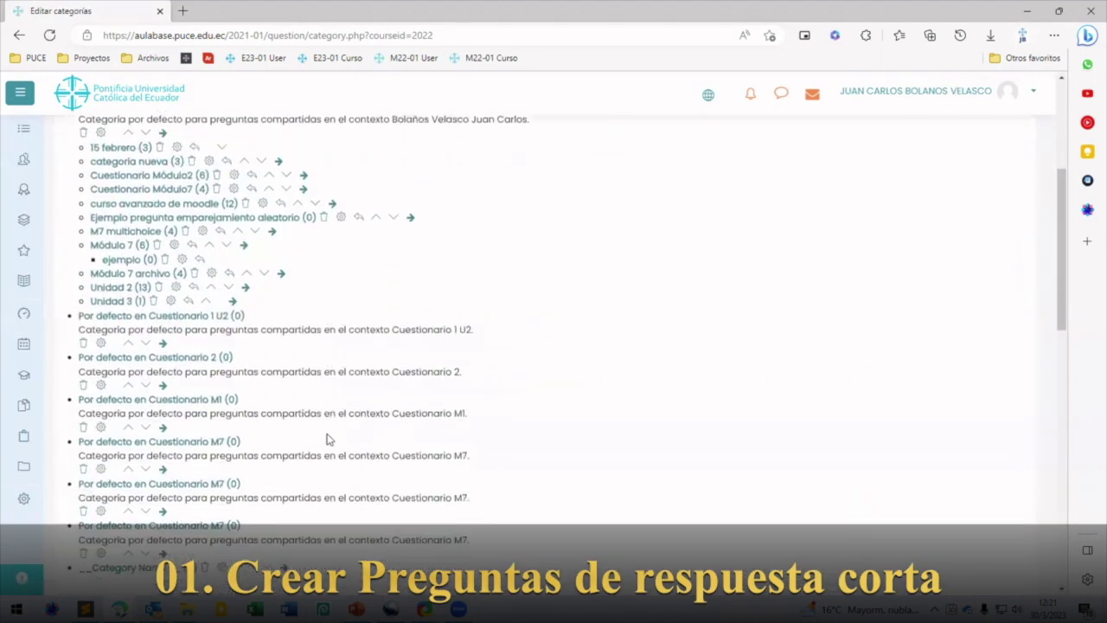
scroll(327, 440, "up", 4)
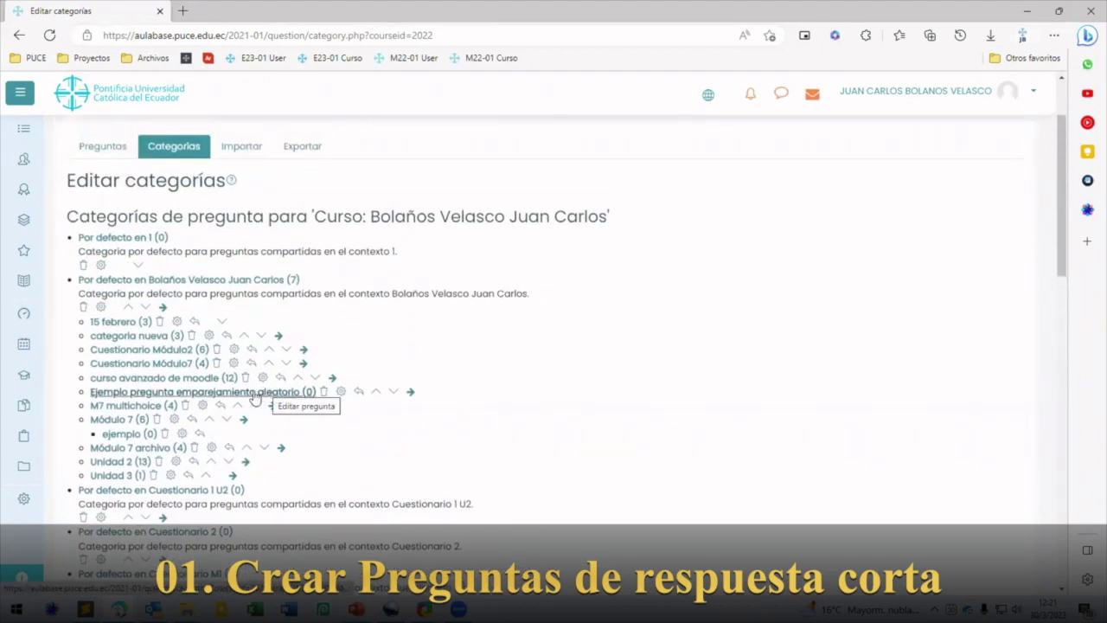
left_click(267, 391)
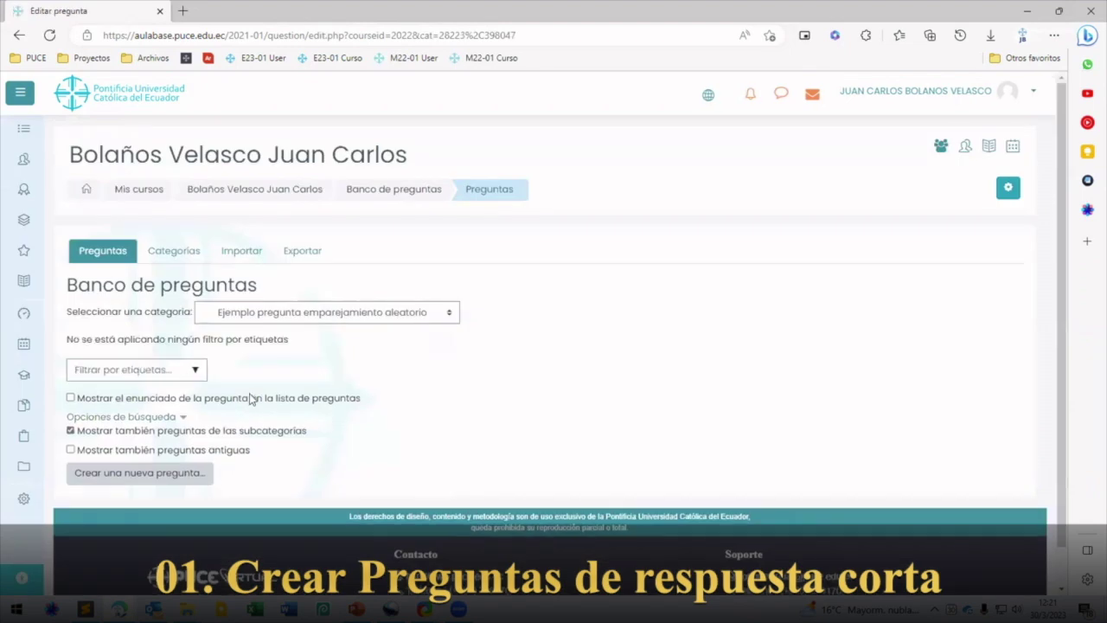
- Create a short-answer (Respuesta corta) question in this category and name it "Pregunta 1"
left_click(145, 475)
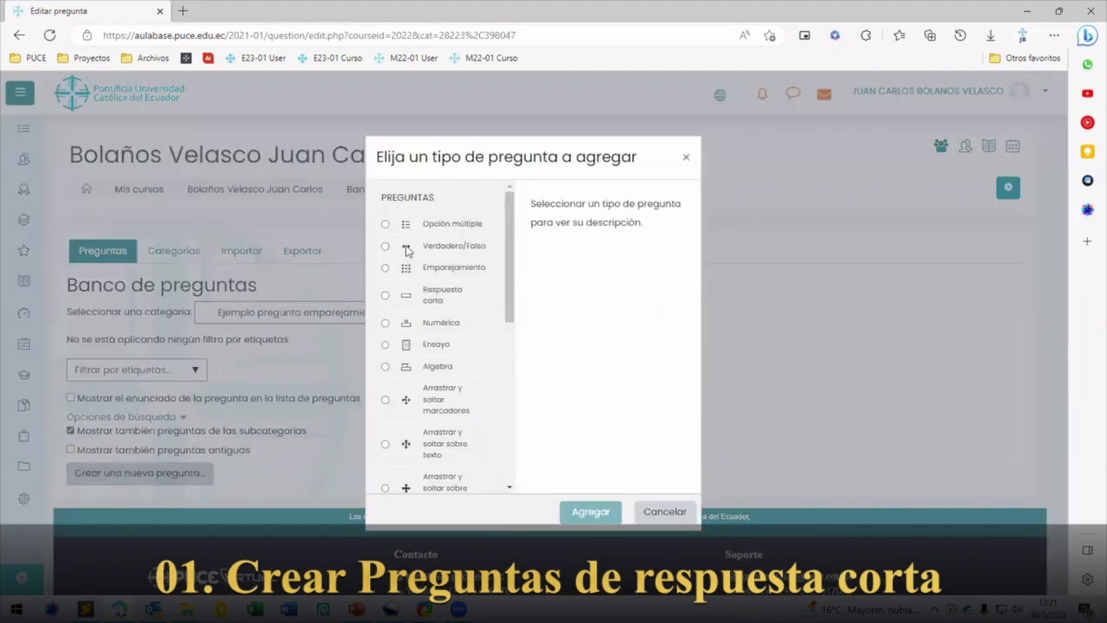
left_click(409, 295)
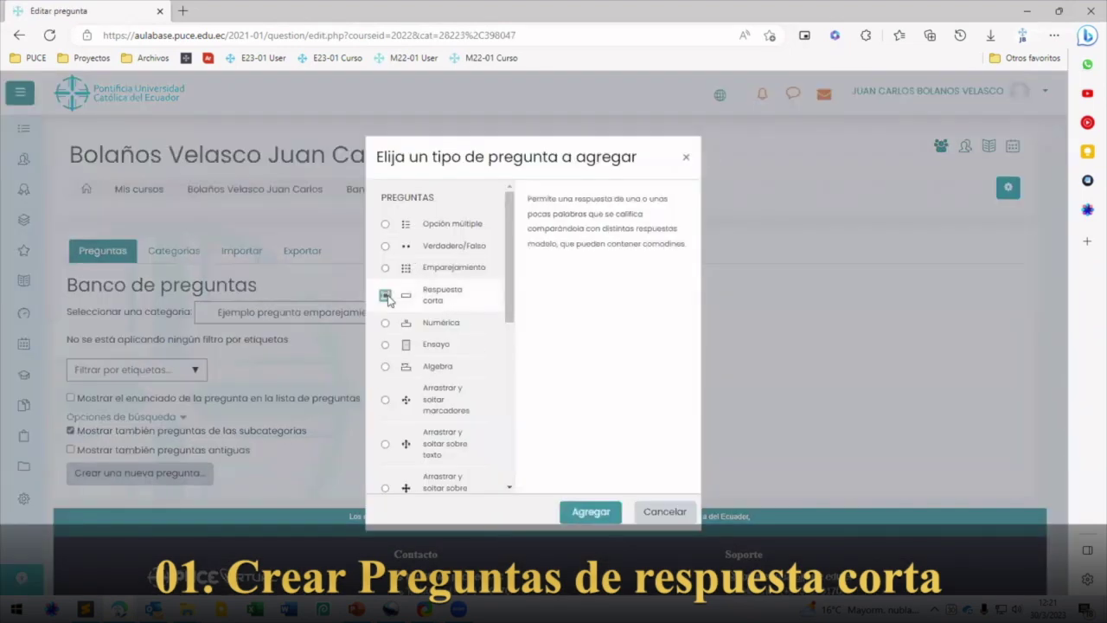
left_click(571, 509)
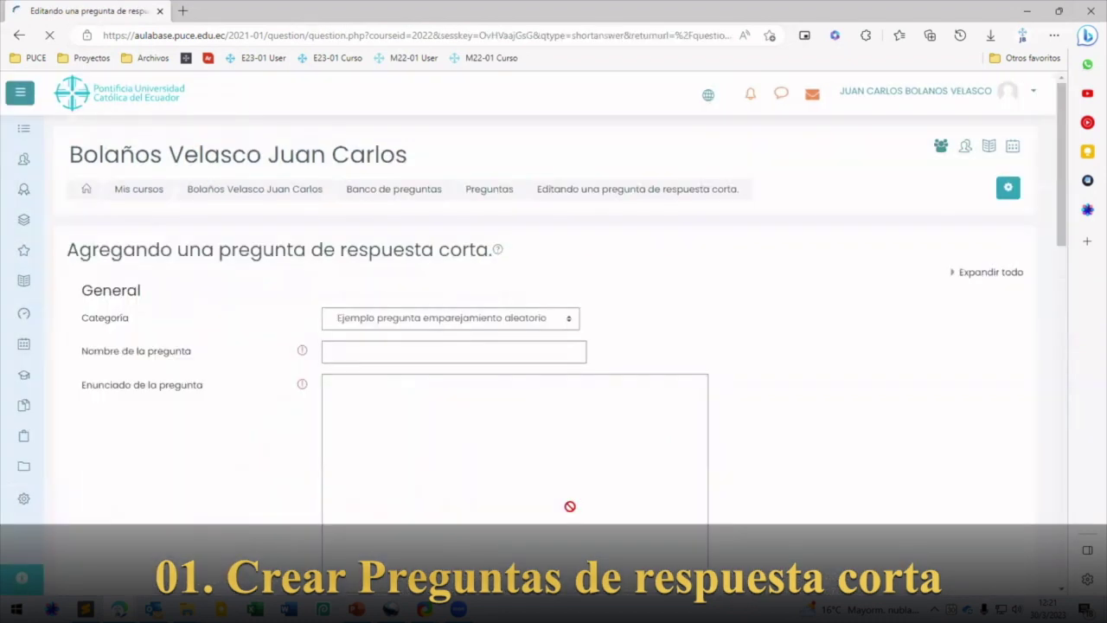
left_click(349, 352)
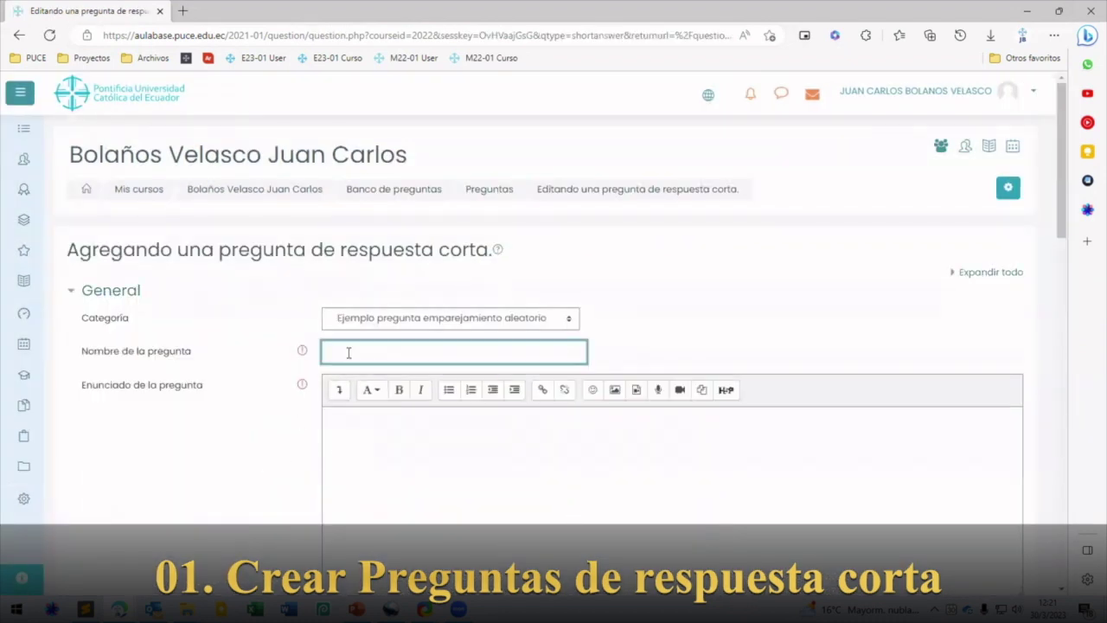
type("Pregunta 1")
- Enter "Siglas OMS" as the question text of Pregunta 1
left_click(364, 442)
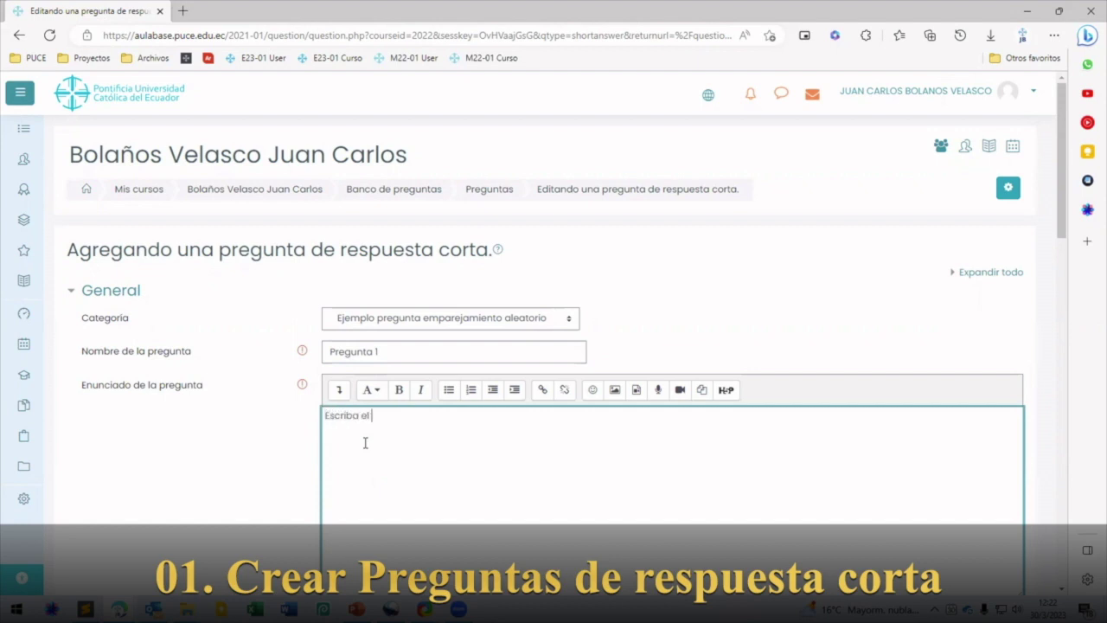
key("BackSpace")
key("BackSpace")
key("BackSpace")
key("BackSpace")
key("BackSpace")
key("BackSpace")
key("BackSpace")
key("BackSpace")
key("BackSpace")
key("BackSpace")
type("Siglas O")
- Enter "Organización Mundial de la Salud" as answer 1 of Pregunta 1, choose its grade and save the question
scroll(350, 415, "down", 5)
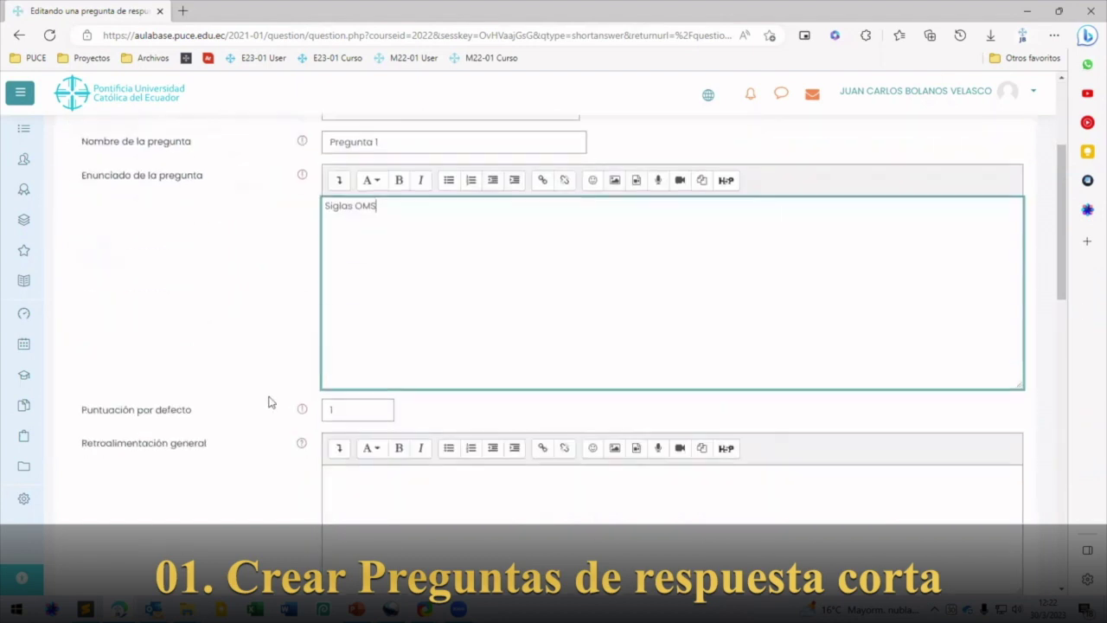
scroll(305, 418, "down", 8)
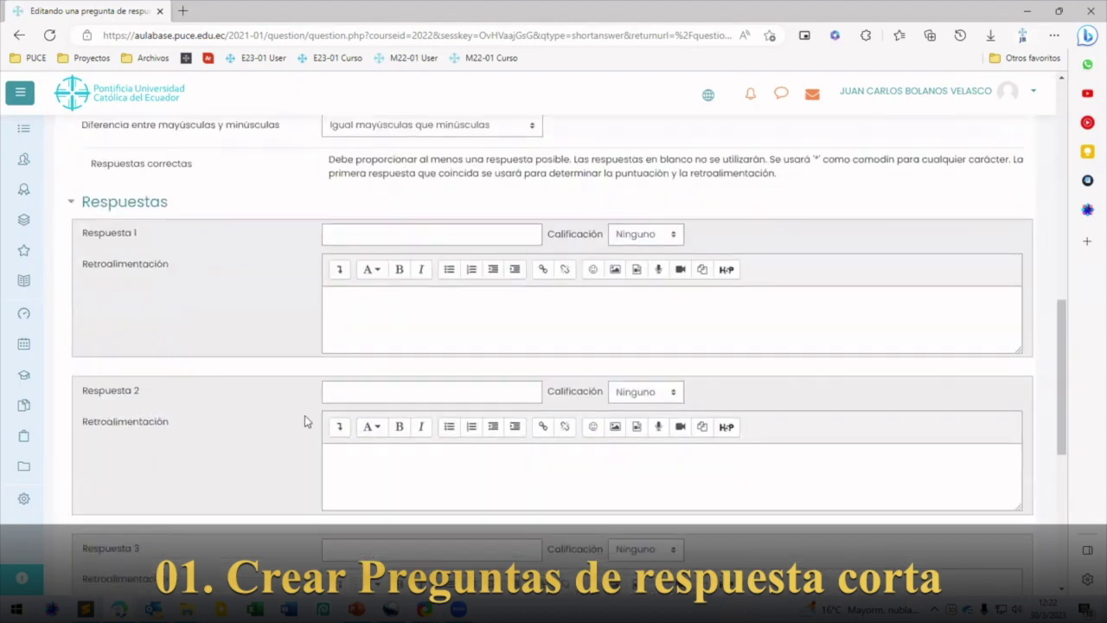
scroll(304, 418, "up", 6)
left_click(368, 342)
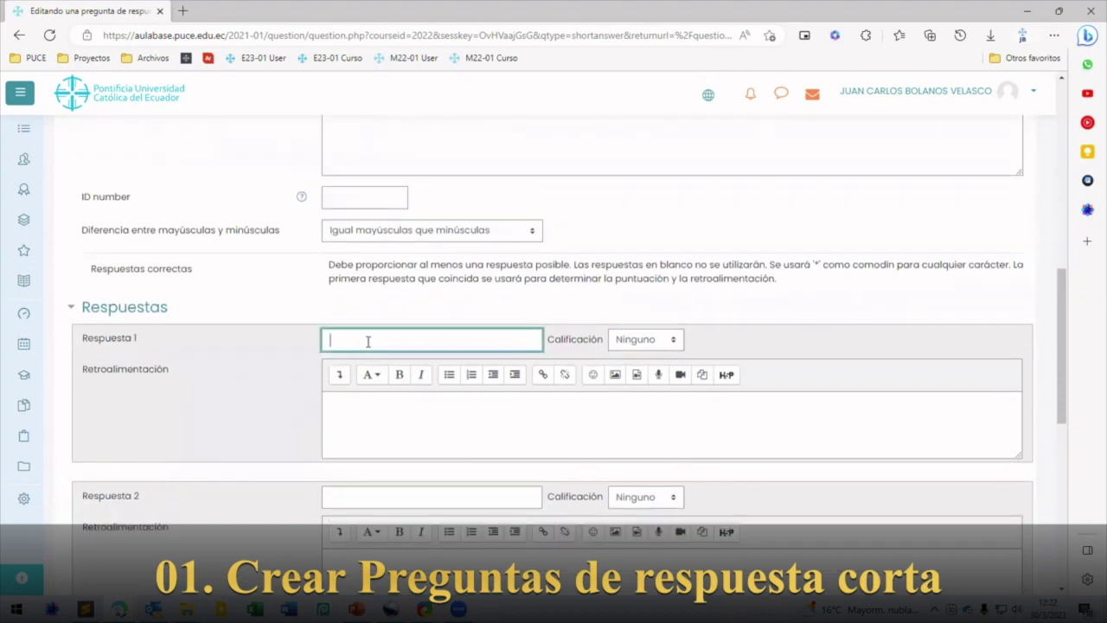
type("Organización Mundial de la Salud")
scroll(368, 342, "down", 2)
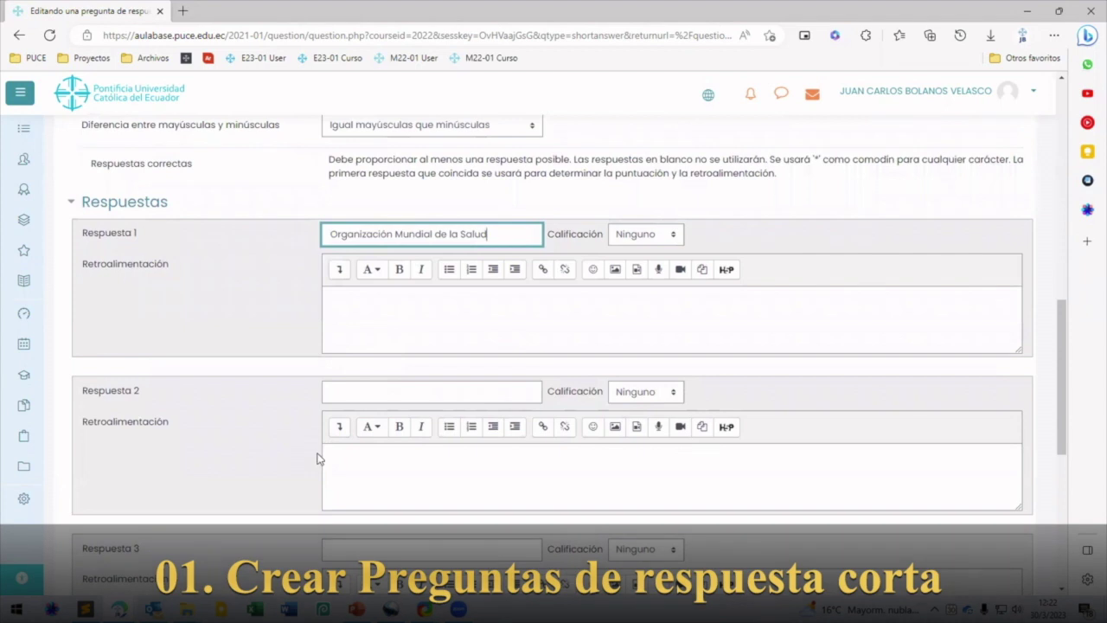
left_click(646, 234)
scroll(359, 404, "down", 3)
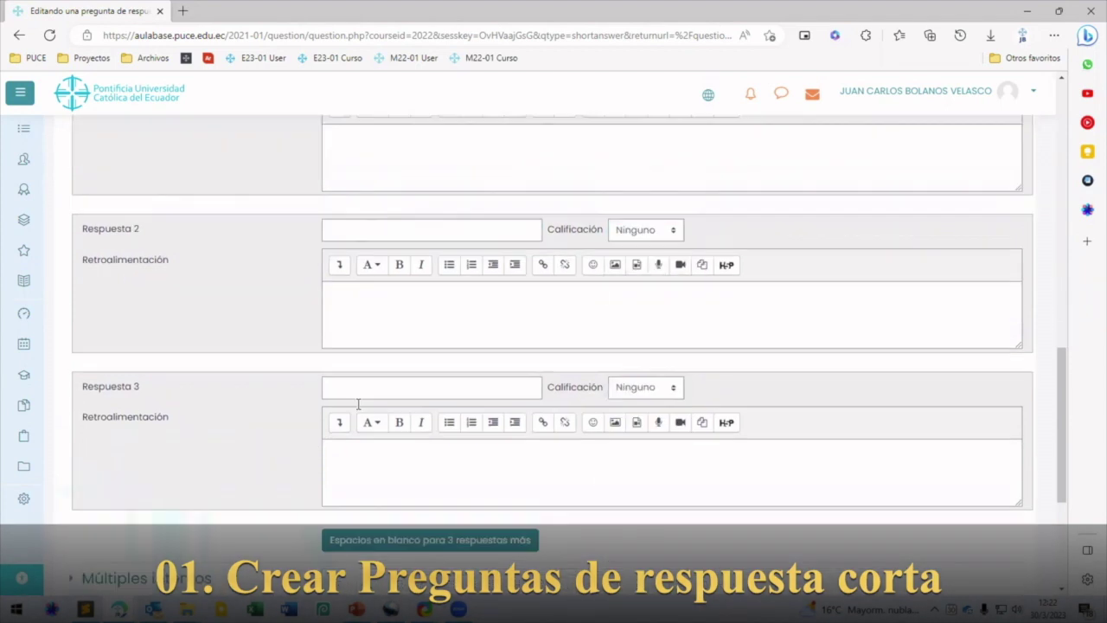
scroll(359, 404, "down", 5)
left_click(381, 408)
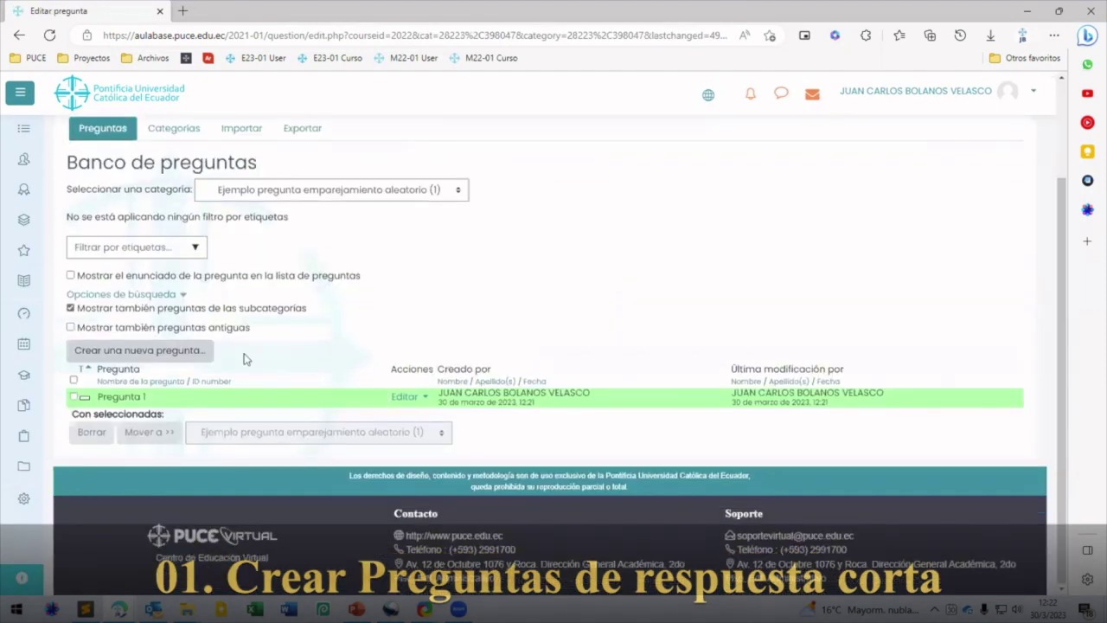
- Create another short-answer question in the category and name it "Pregunta 2"
left_click(204, 351)
left_click(437, 299)
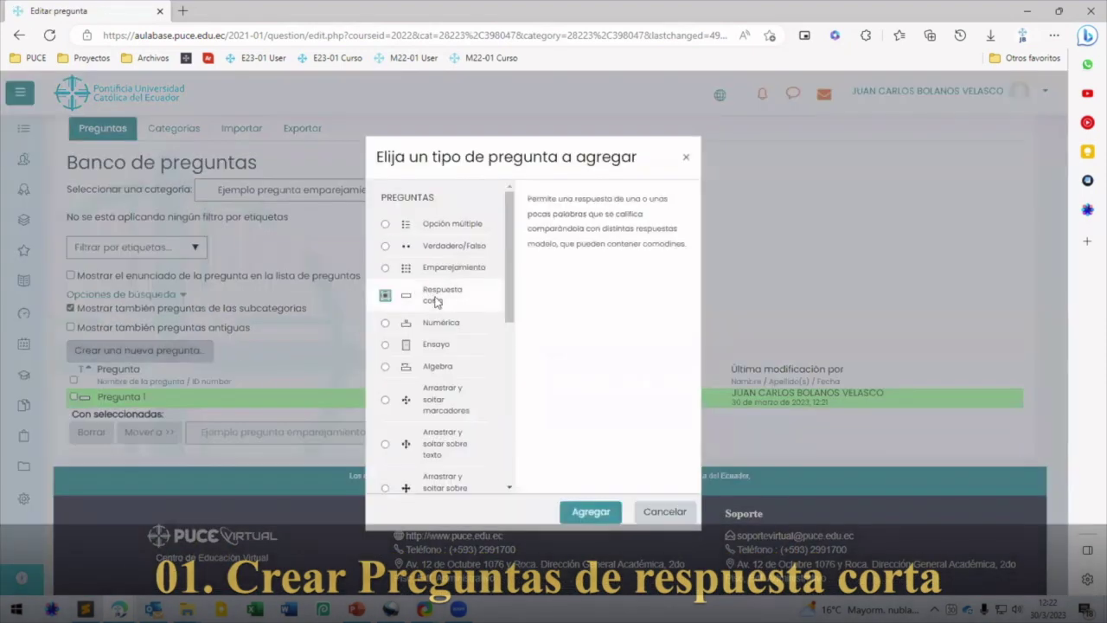
left_click(595, 514)
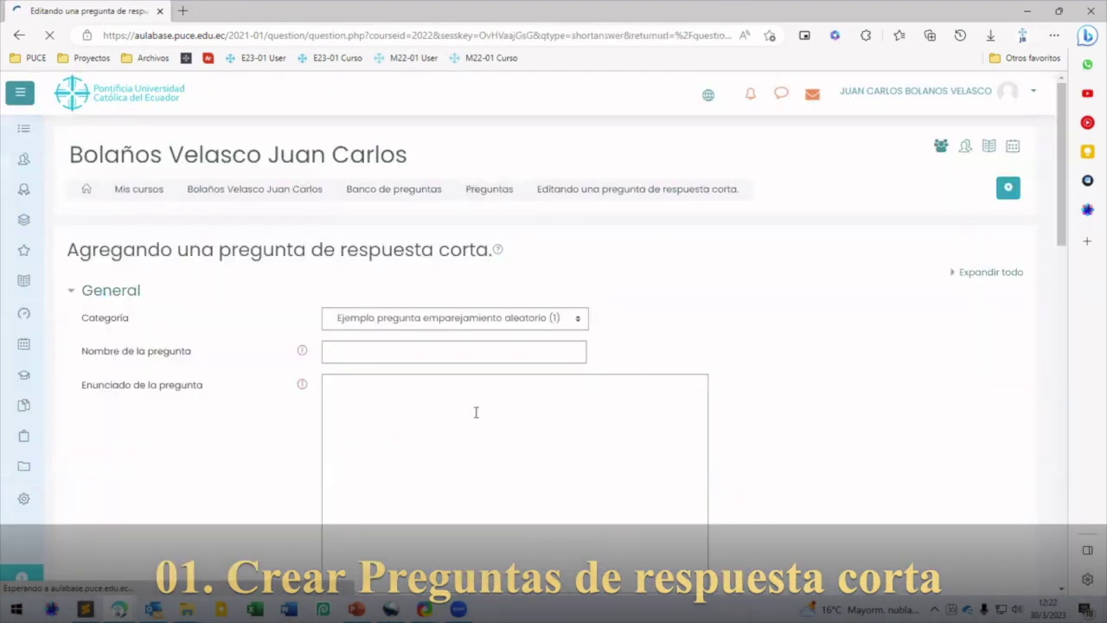
left_click(416, 351)
type("Pregunta 2")
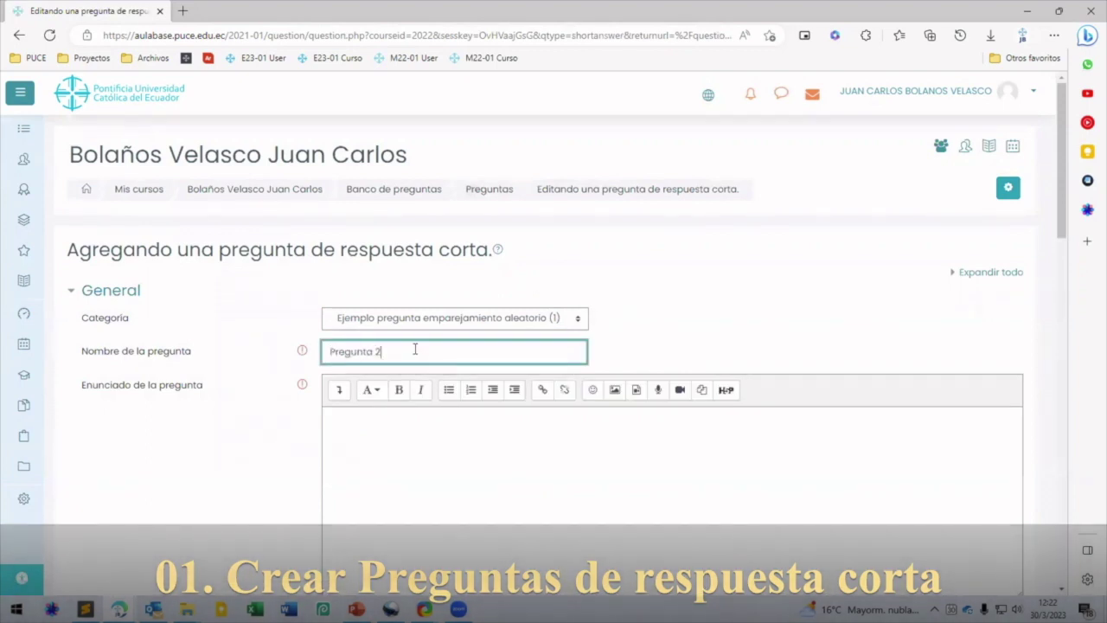
- Enter "Siglas ONU" as the question text of Pregunta 2
left_click(427, 415)
type("¿que")
key("BackSpace")
key("BackSpace")
key("BackSpace")
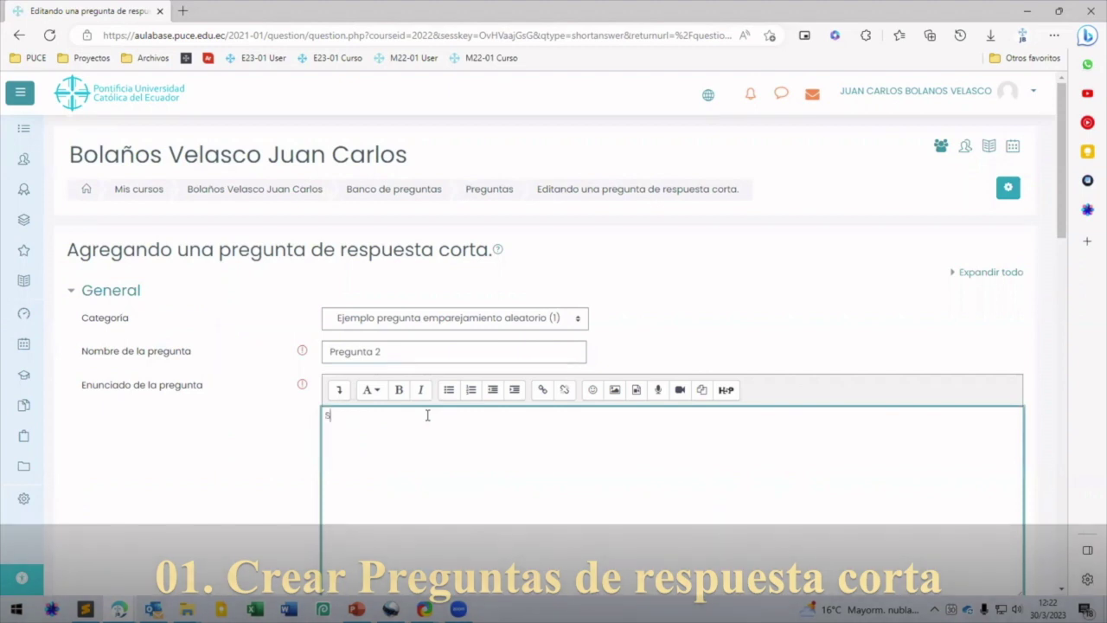
type("iglas ONU")
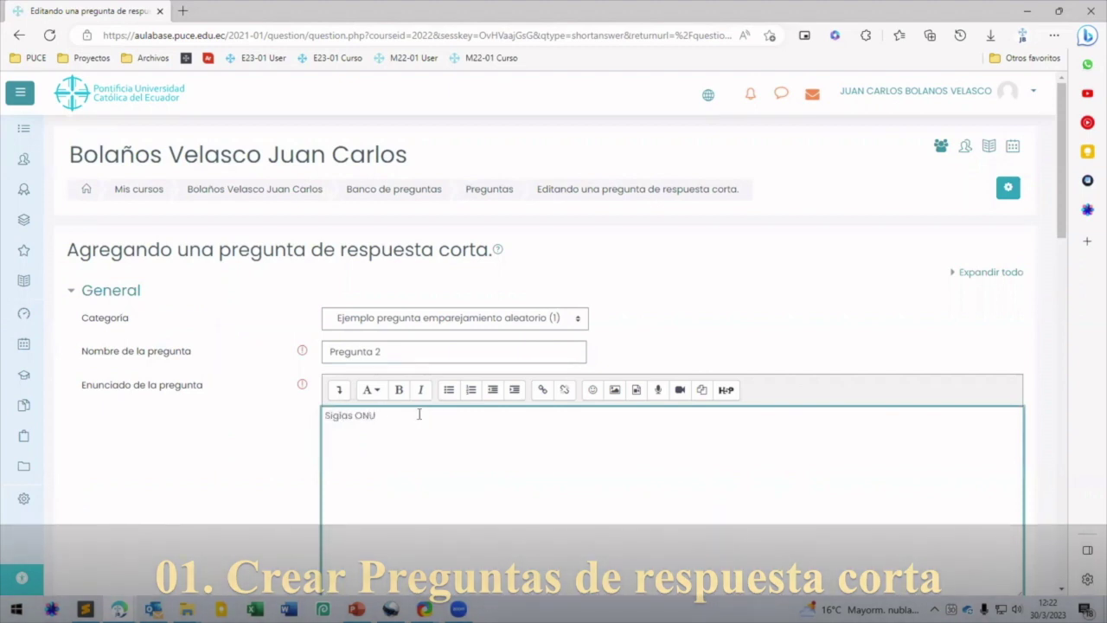
- Enter "Organización de las Naciones Unidas" as answer 1 of Pregunta 2 with a 100% grade and save the question
scroll(346, 425, "down", 10)
left_click(330, 444)
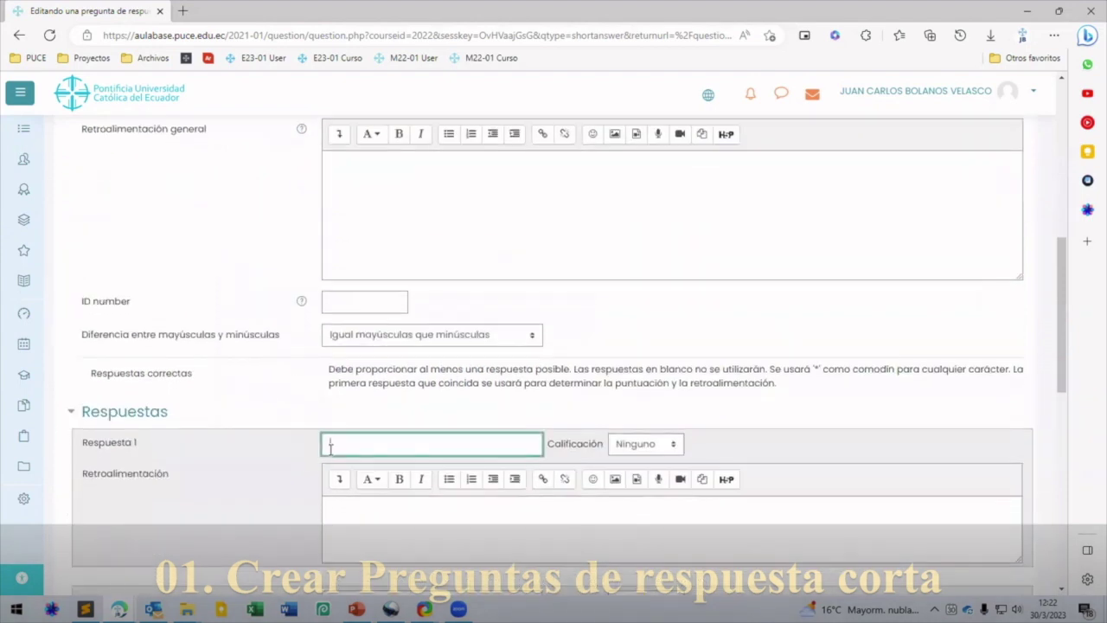
type("Organ")
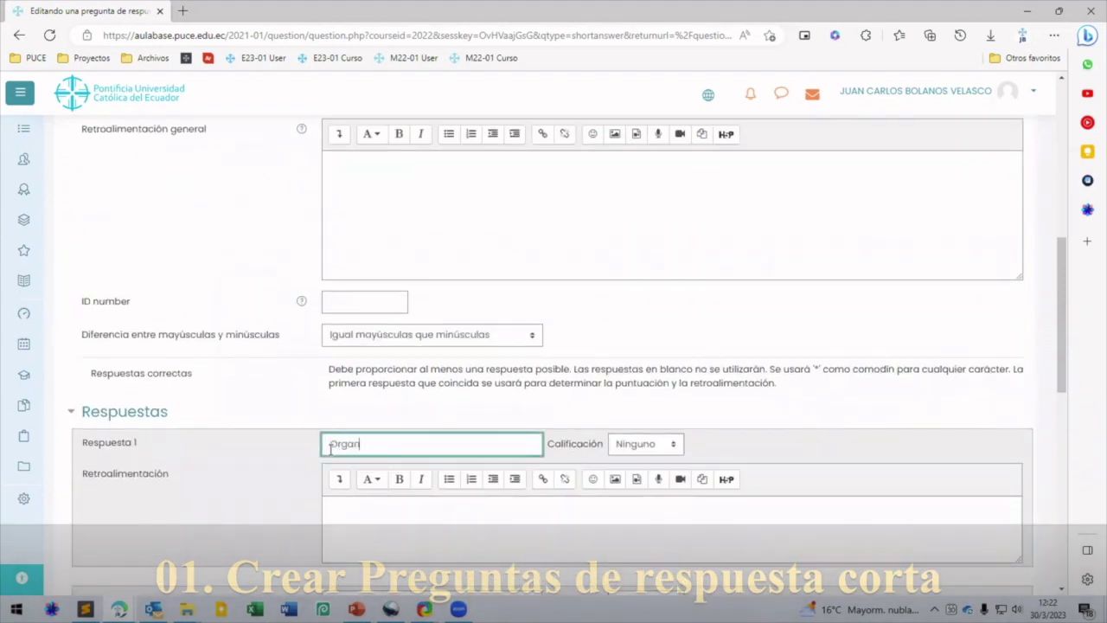
type("ización de las N")
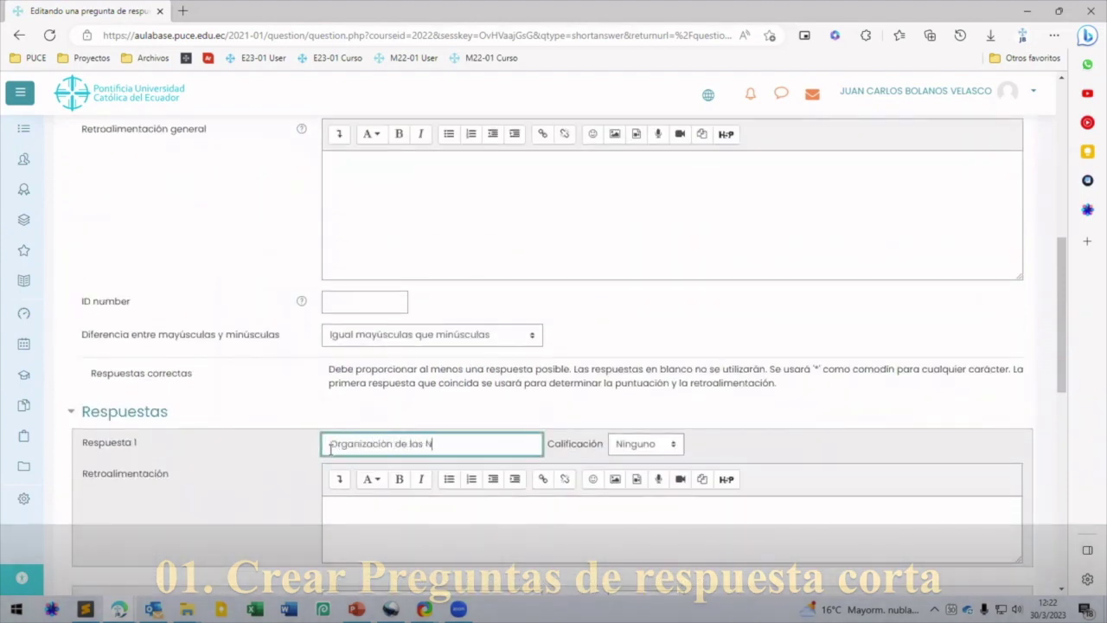
type("aciones Unidas")
left_click(640, 444)
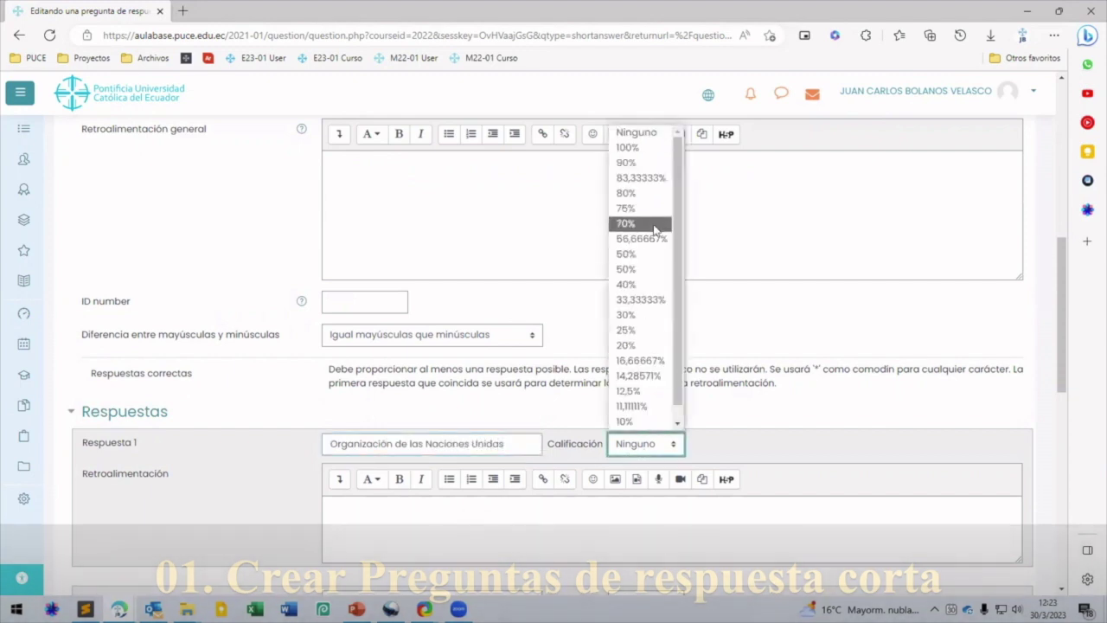
left_click(652, 149)
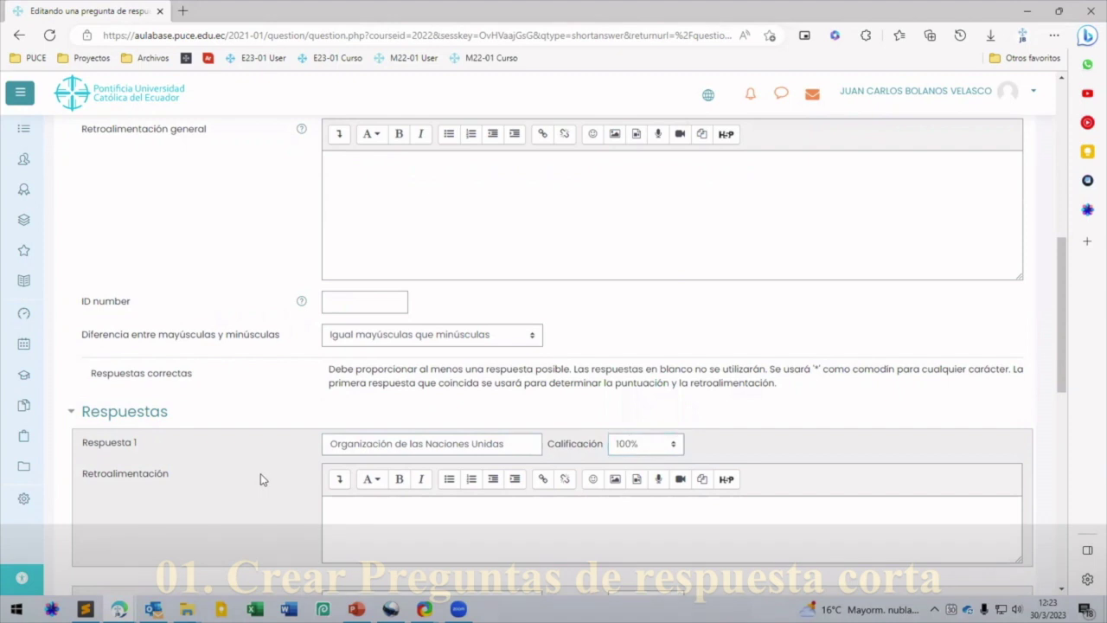
scroll(261, 473, "down", 7)
left_click(365, 424)
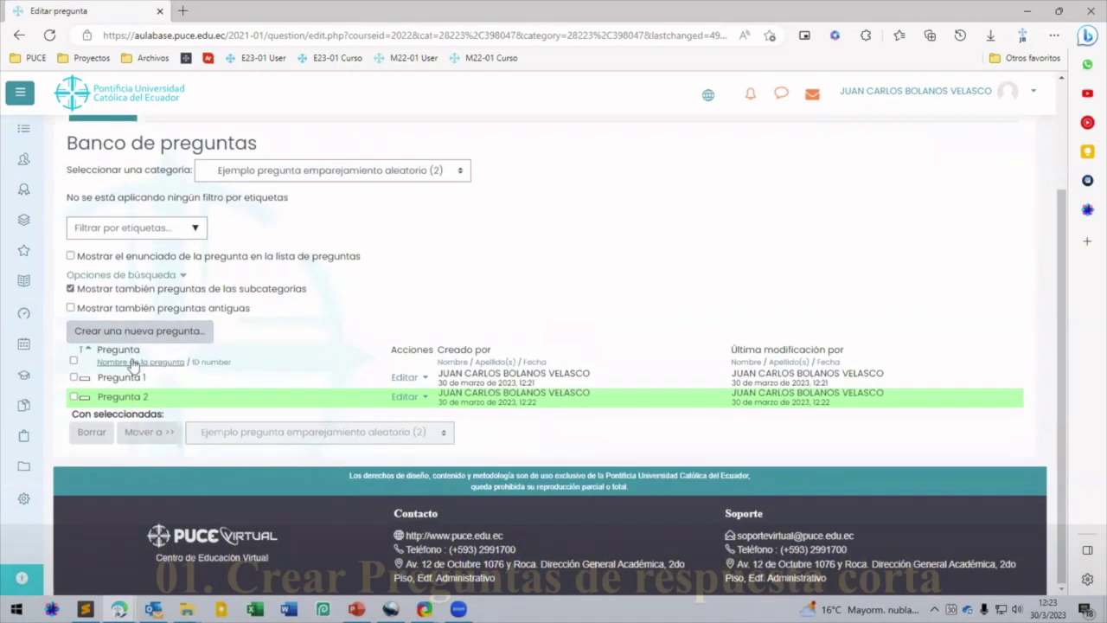
- Create a third short-answer question named "Pregunta 3" with the question text "Siglas PUCE"
left_click(139, 329)
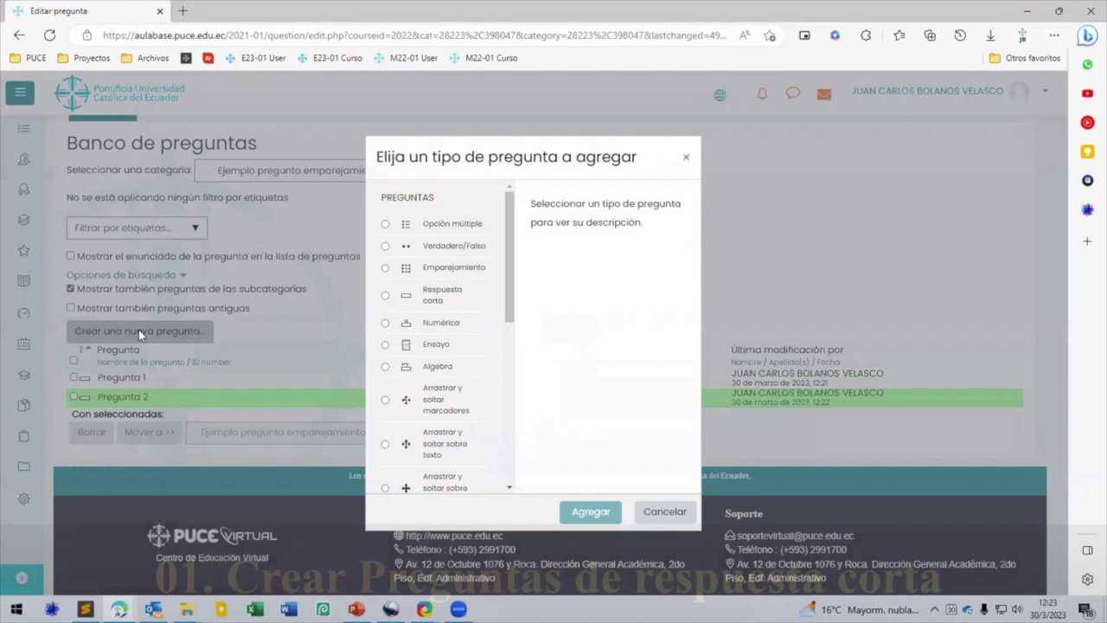
left_click(443, 293)
left_click(592, 511)
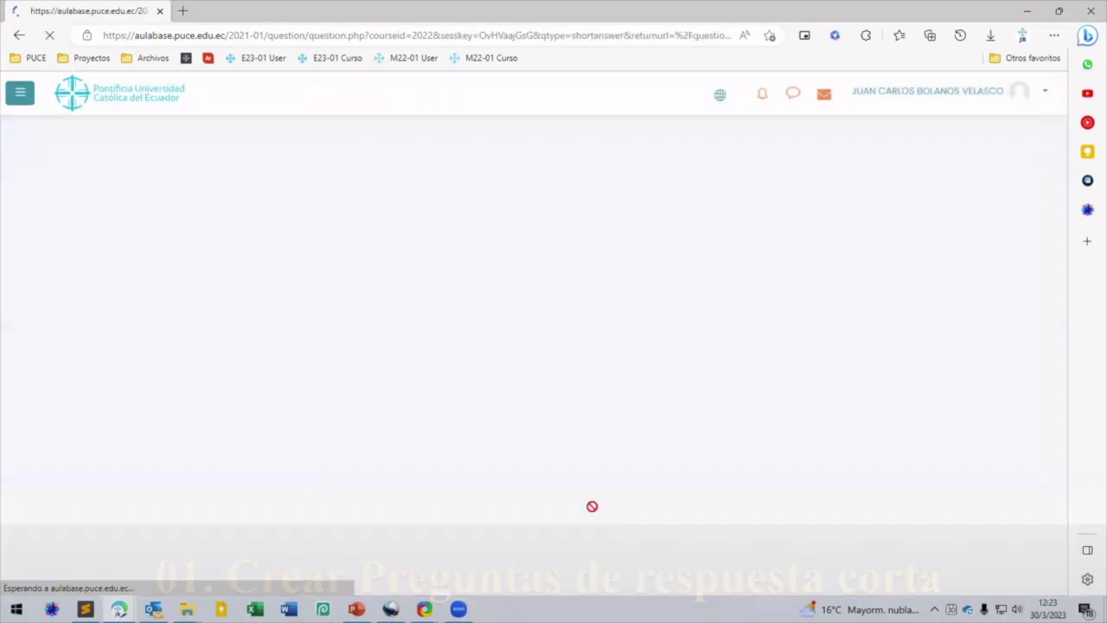
left_click(418, 347)
type("Pregunta 3")
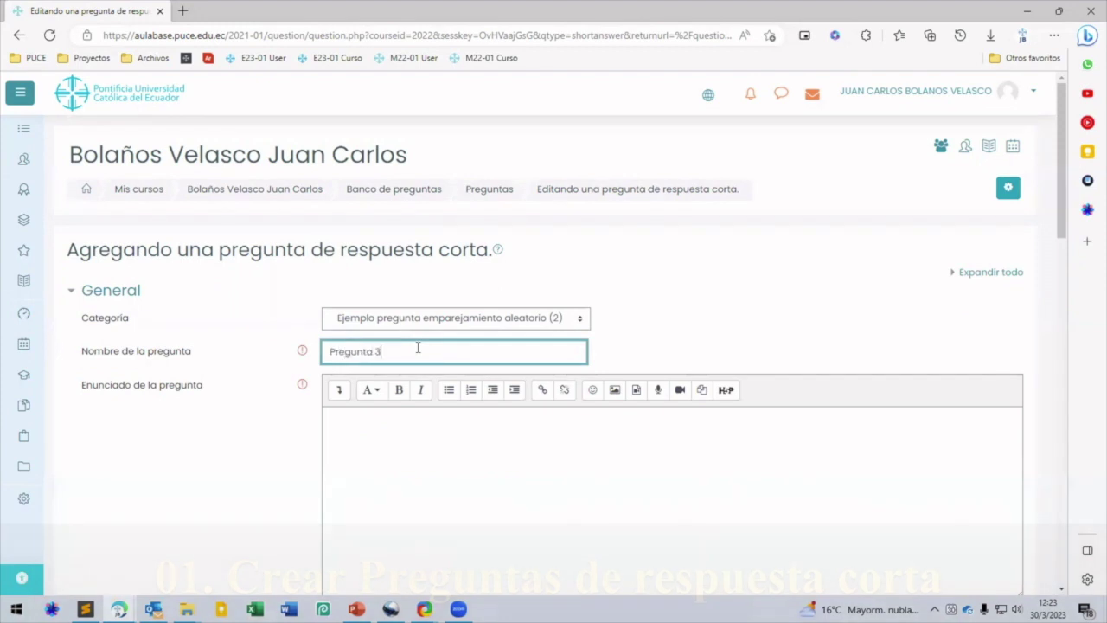
left_click(441, 446)
type("Siglas PUCE")
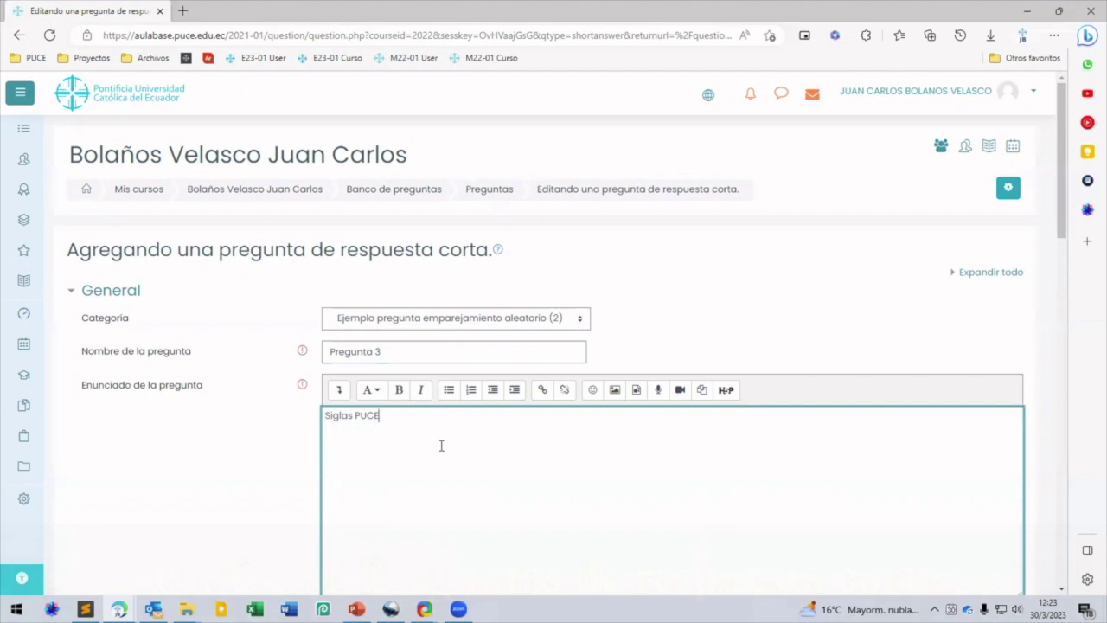
- Enter "Pontificia Universidad Católica del Ecuador" as answer 1 of Pregunta 3 with a 100% grade and save the question
scroll(437, 442, "down", 5)
scroll(411, 485, "down", 3)
left_click(411, 444)
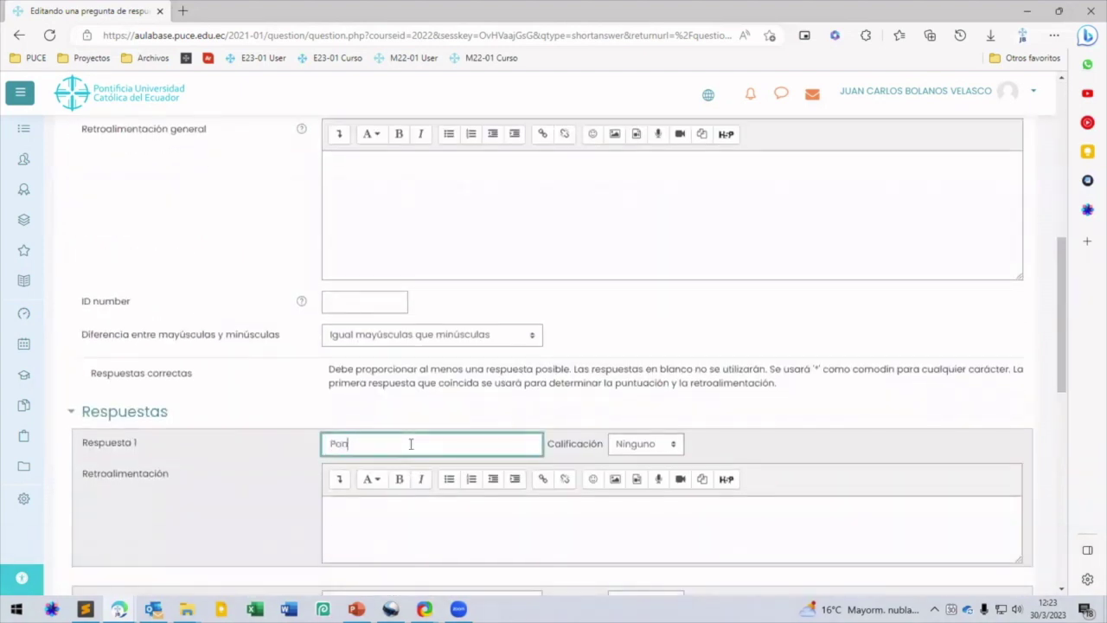
type("Pontificia Universidad Católica del Ecuador")
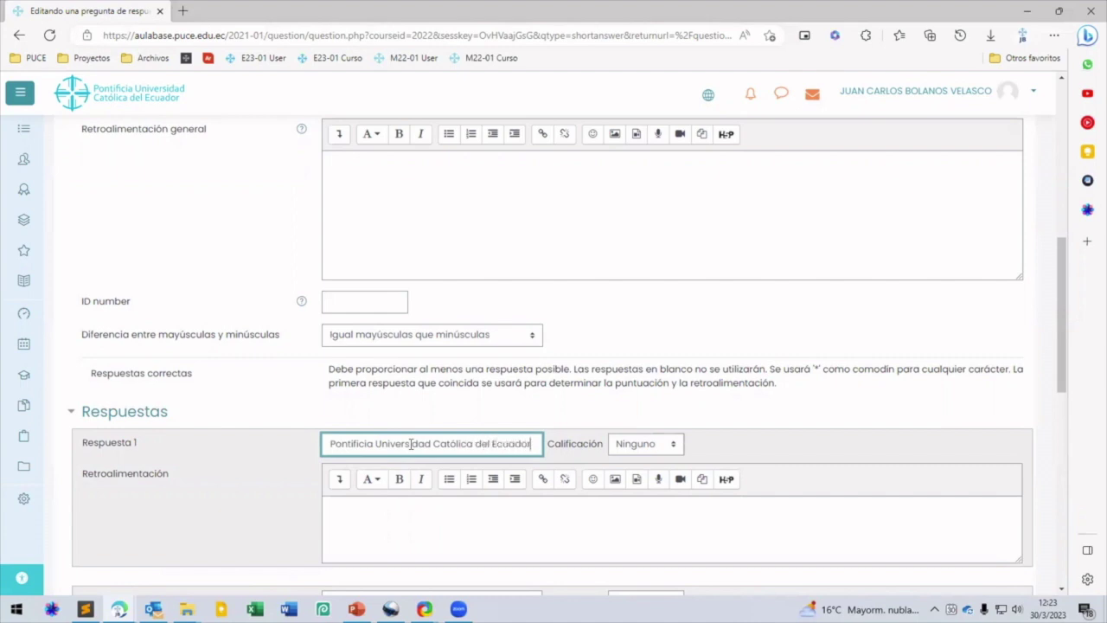
left_click(641, 444)
left_click(639, 149)
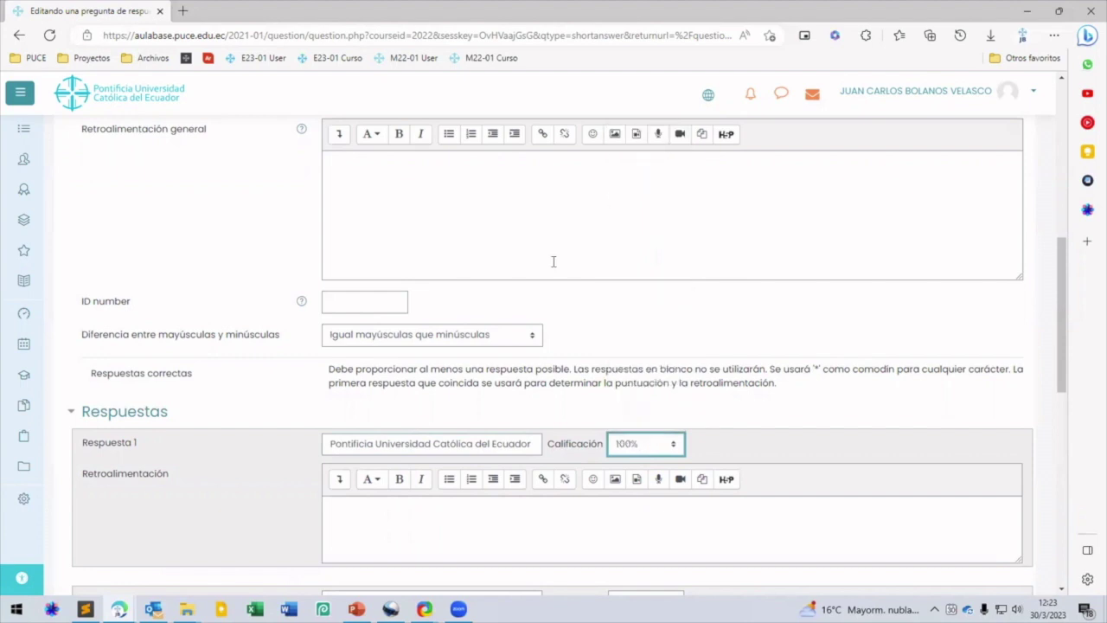
scroll(285, 476, "down", 5)
left_click(368, 404)
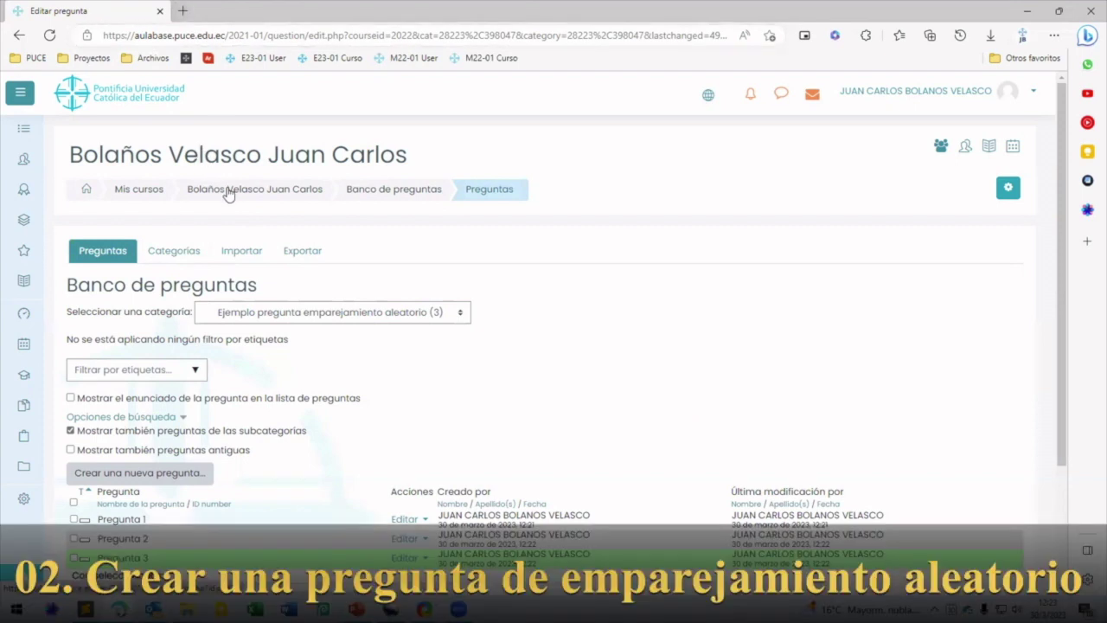
- Open the course's Unidad 2 in a separate tab with editing enabled and add a new Cuestionario activity there
middle_click(228, 190)
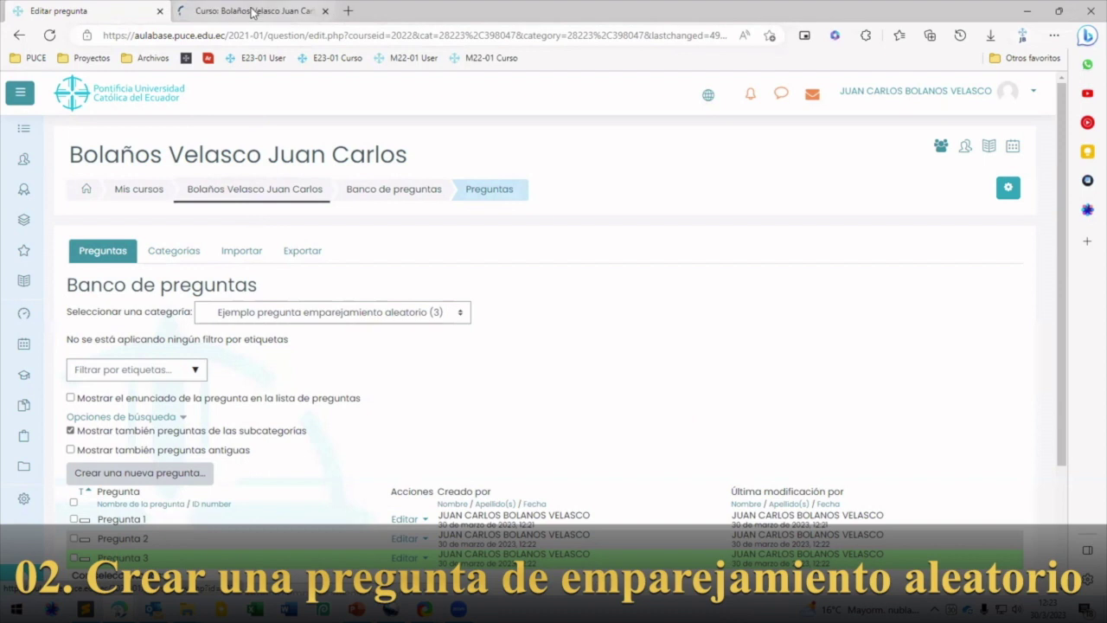
left_click(251, 11)
scroll(315, 292, "down", 15)
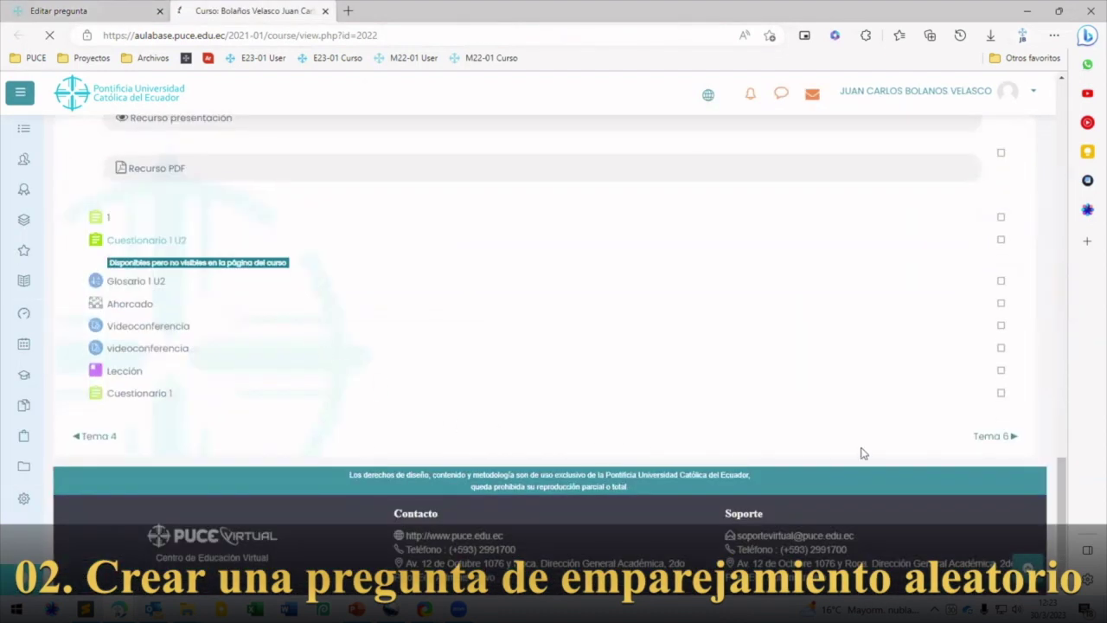
scroll(865, 445, "up", 3)
scroll(865, 445, "up", 15)
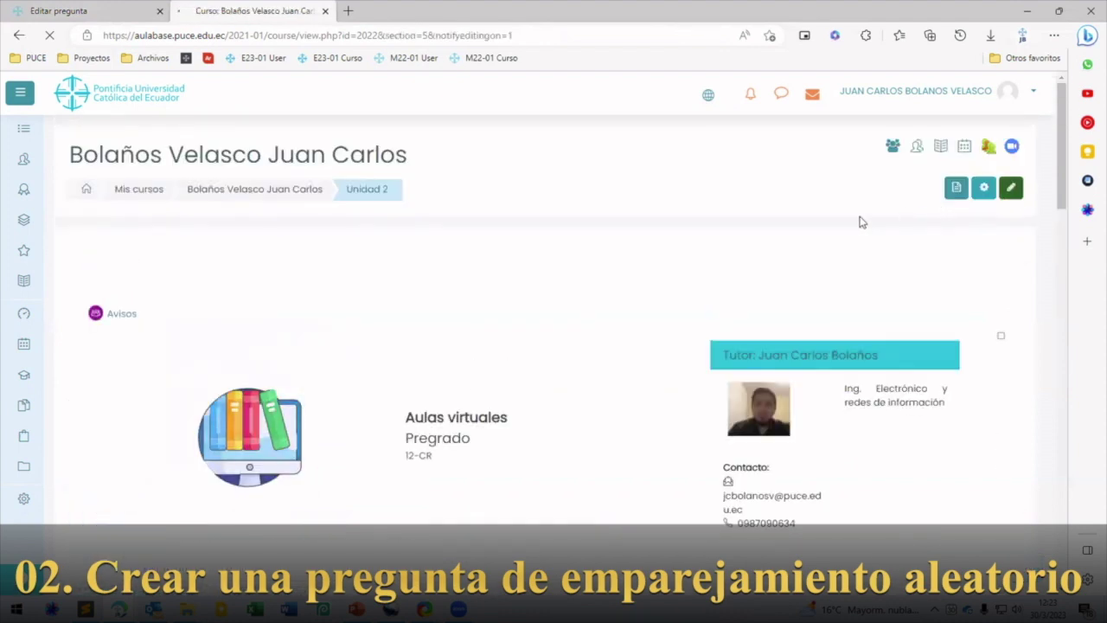
scroll(848, 246, "down", 15)
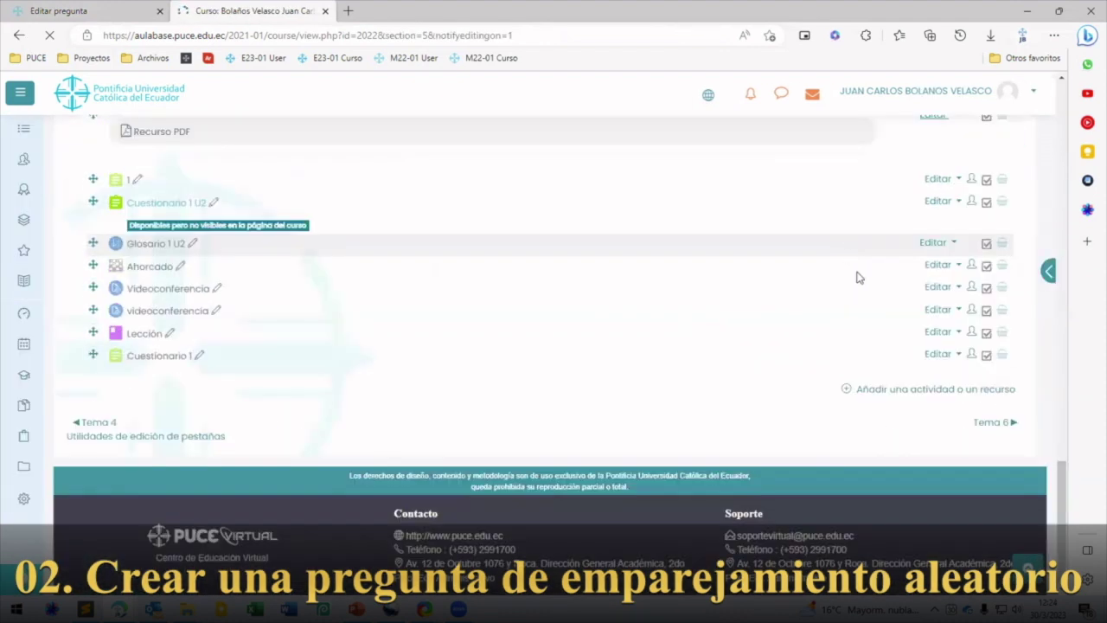
left_click(921, 391)
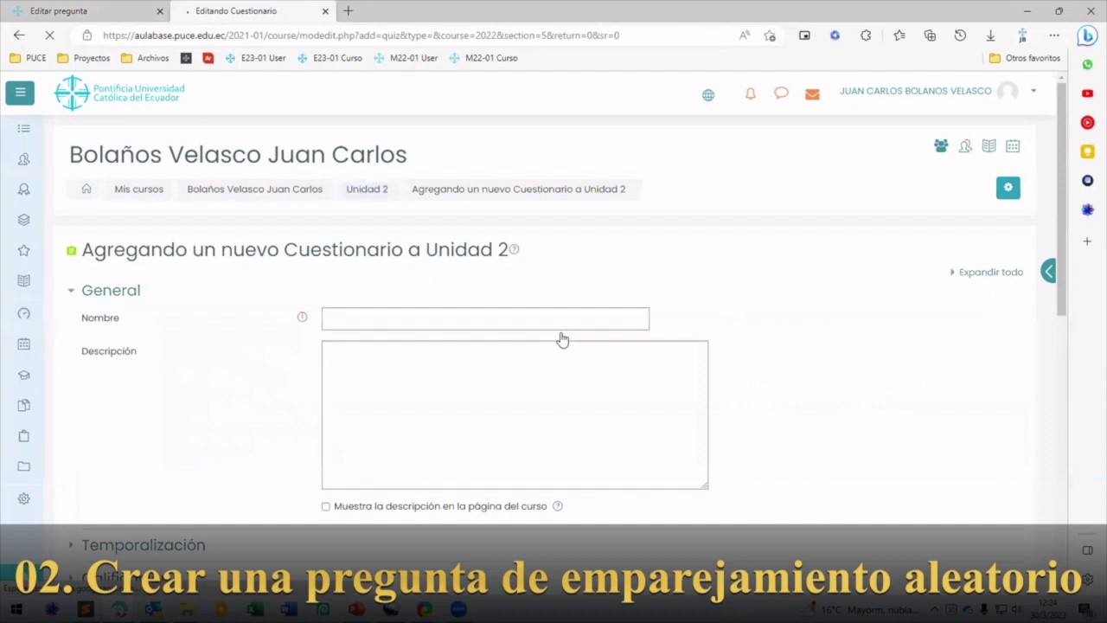
- Name the new quiz "Cuestionario Ejemplo", then save it and display it
left_click(547, 324)
type("Cuestionario")
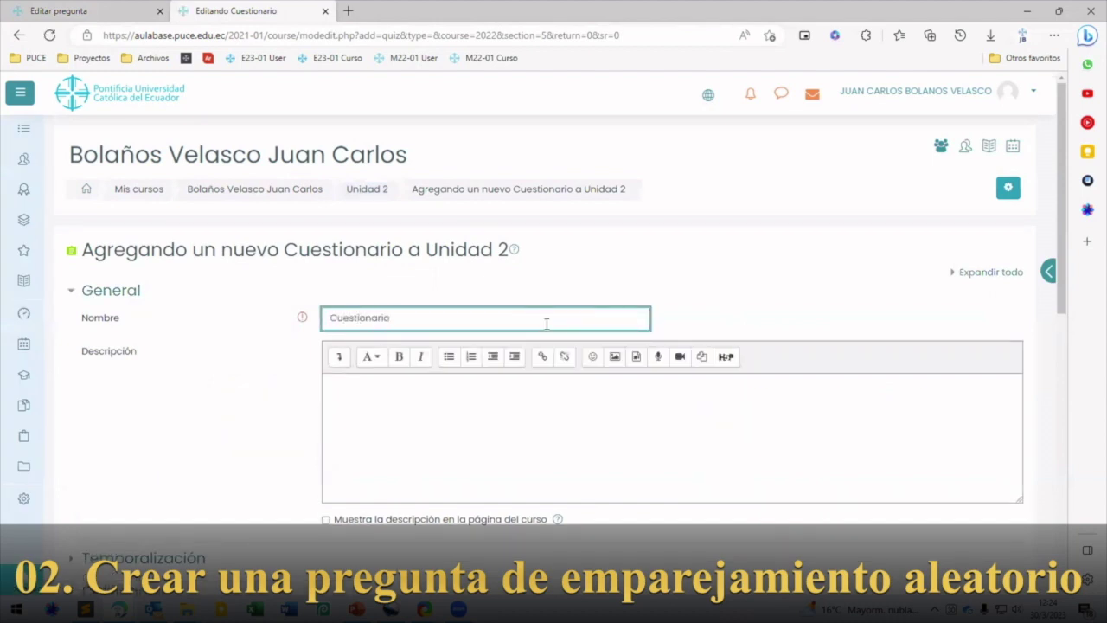
type(" Ejemplo")
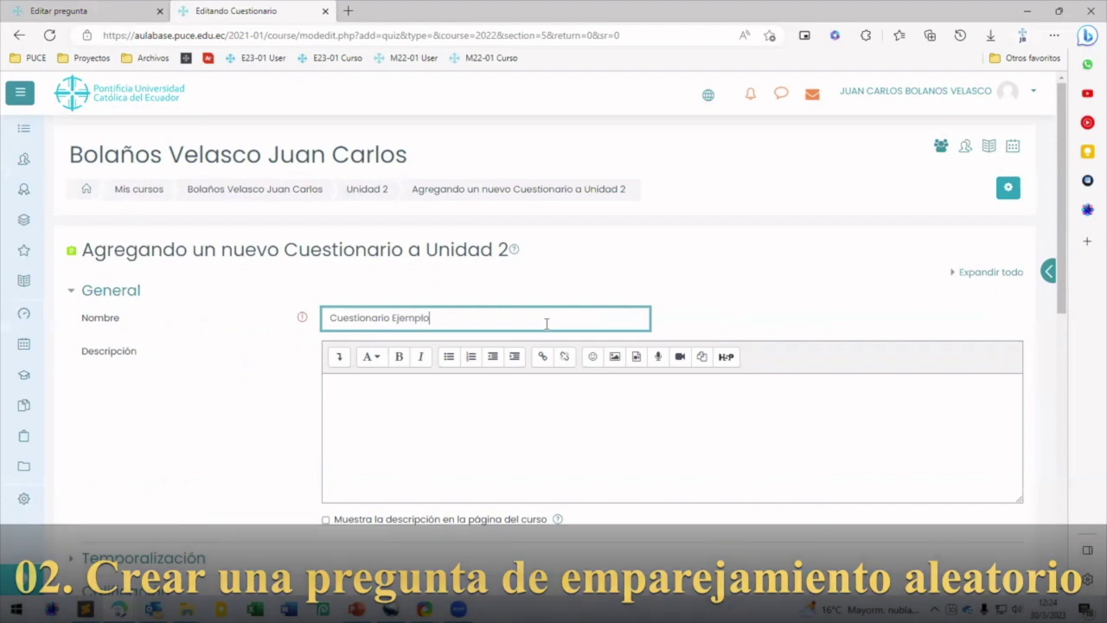
scroll(264, 395, "down", 7)
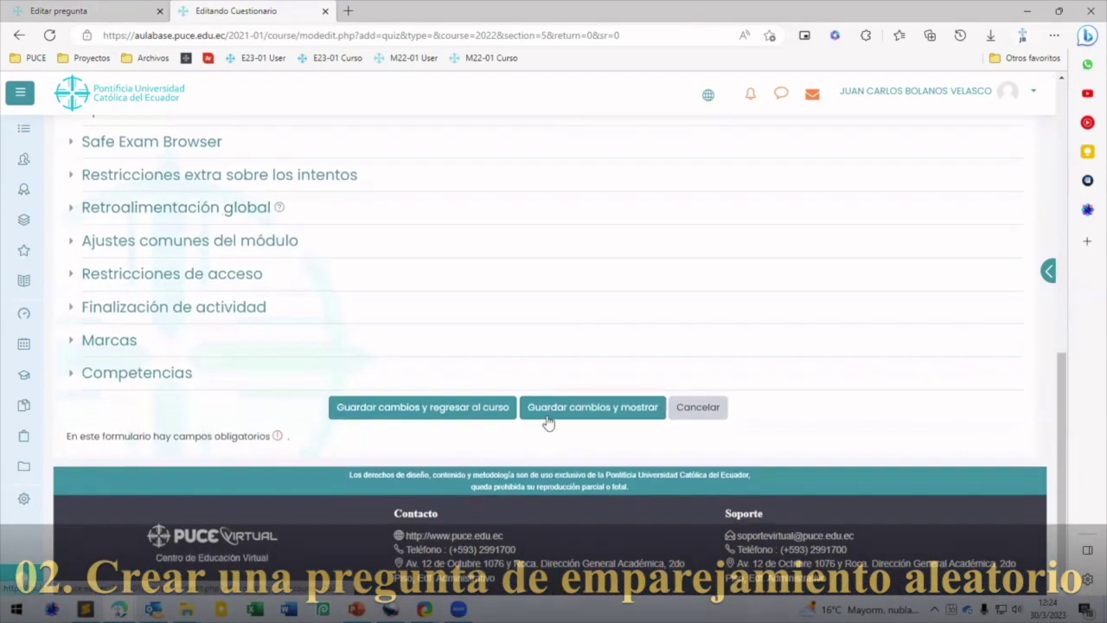
left_click(548, 421)
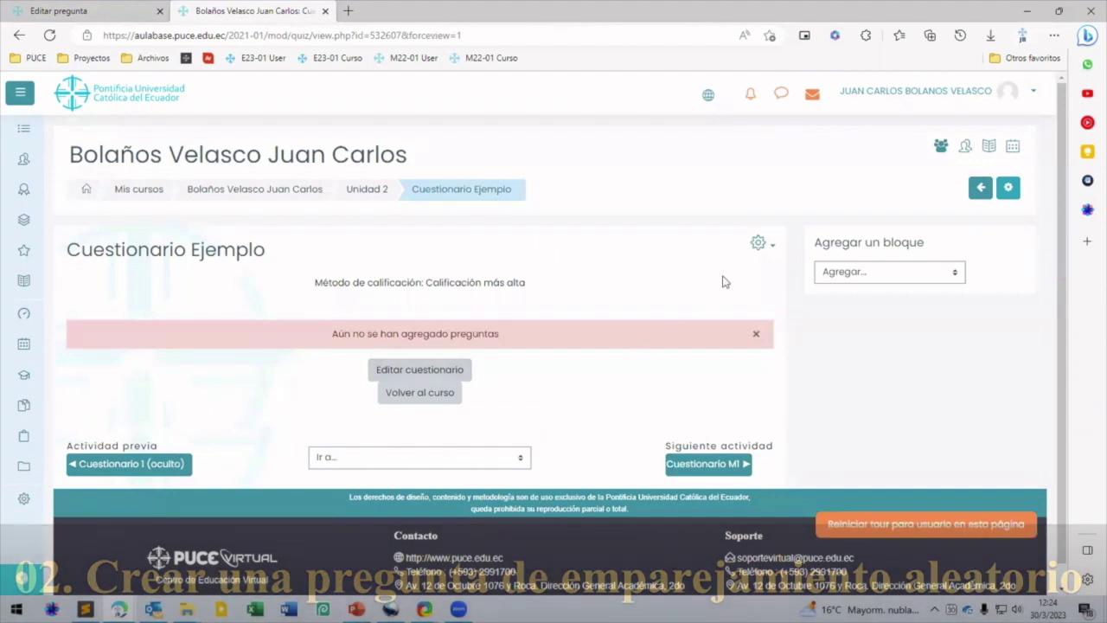
- Edit the content of Cuestionario Ejemplo and add a new question of type Emparejamiento aleatorio
left_click(758, 243)
left_click(669, 322)
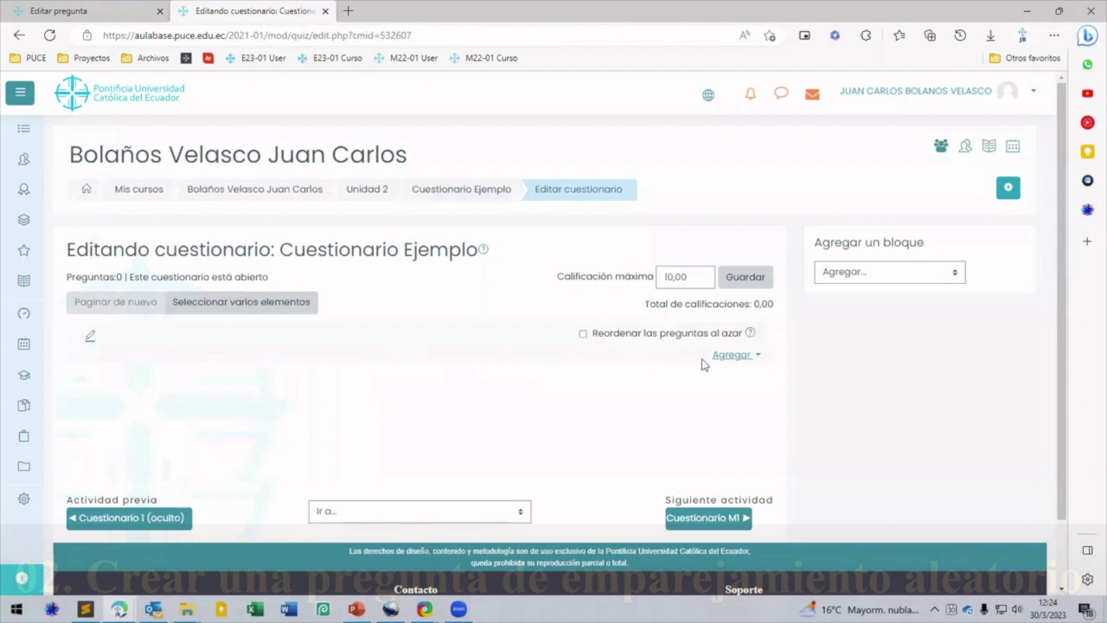
left_click(729, 354)
left_click(699, 373)
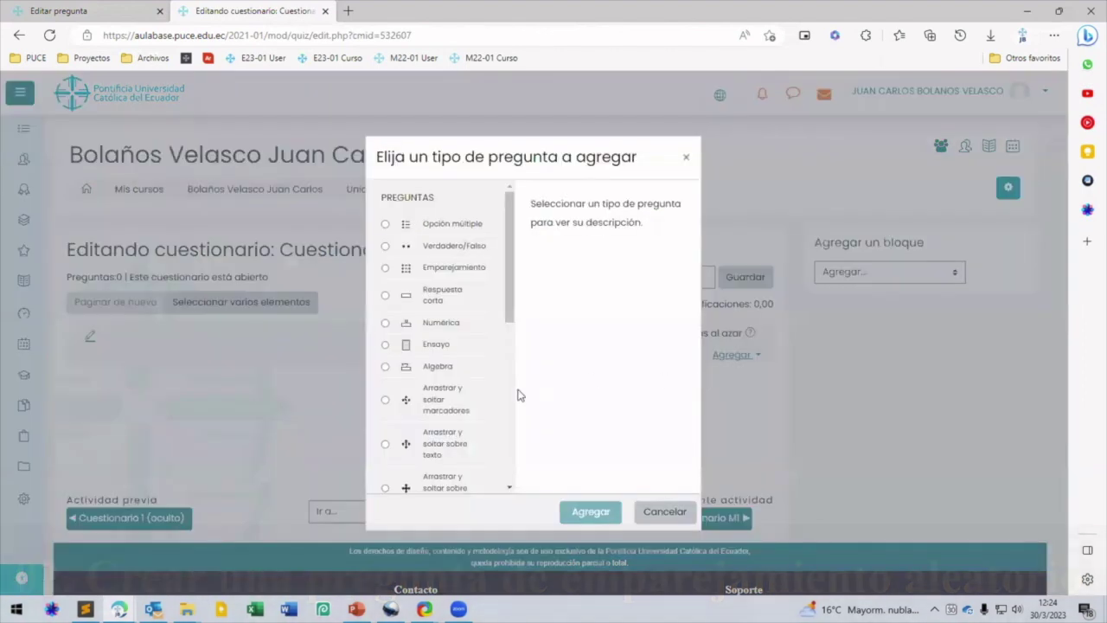
scroll(437, 342, "down", 4)
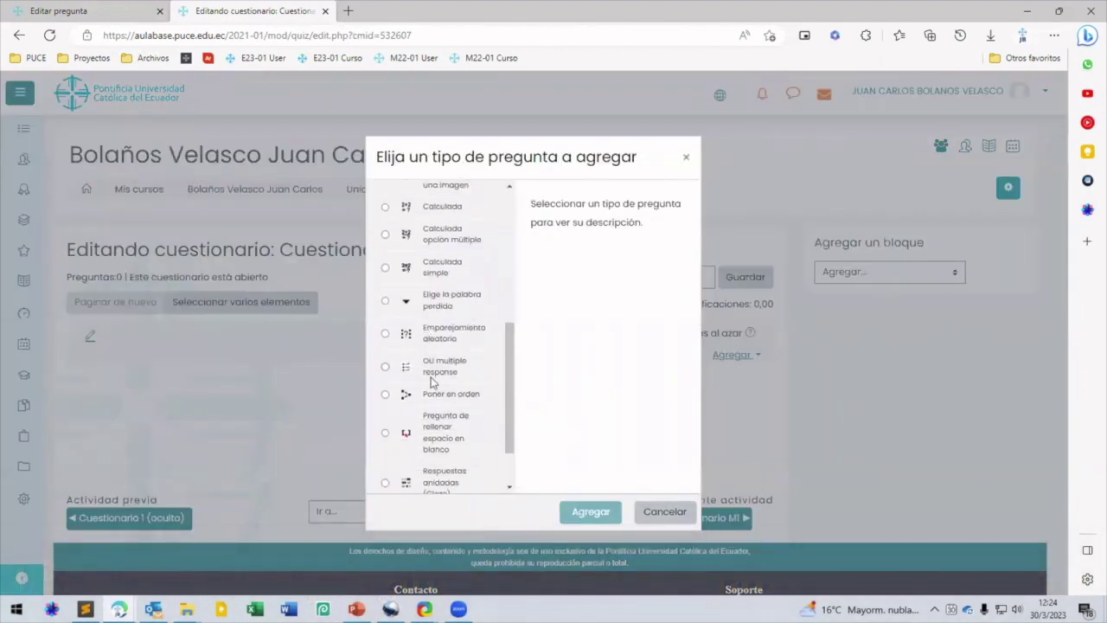
left_click(429, 339)
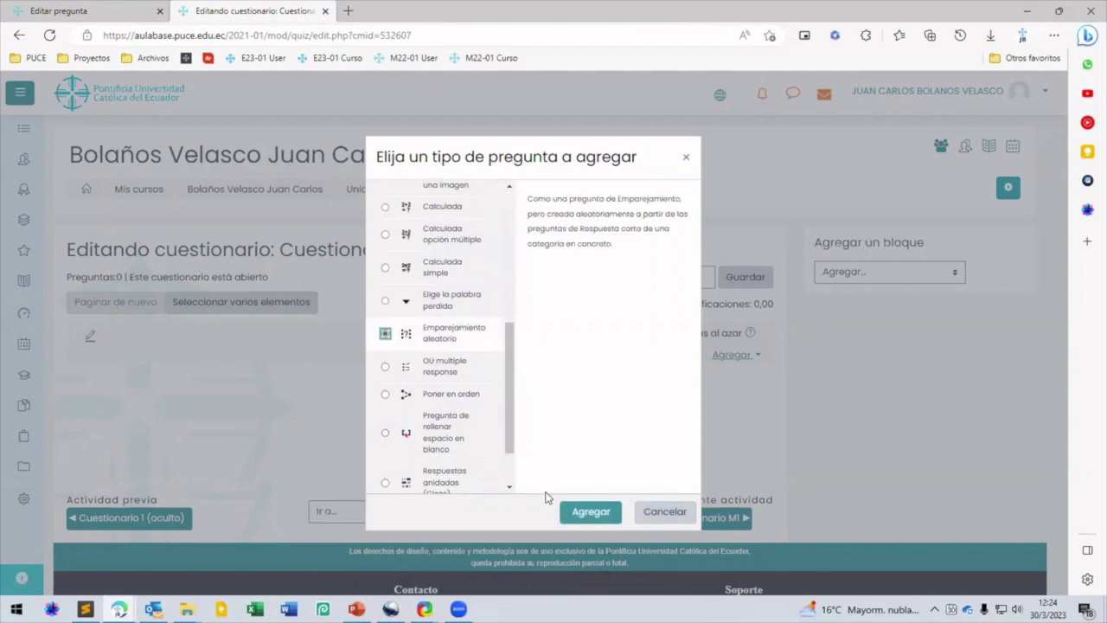
left_click(576, 512)
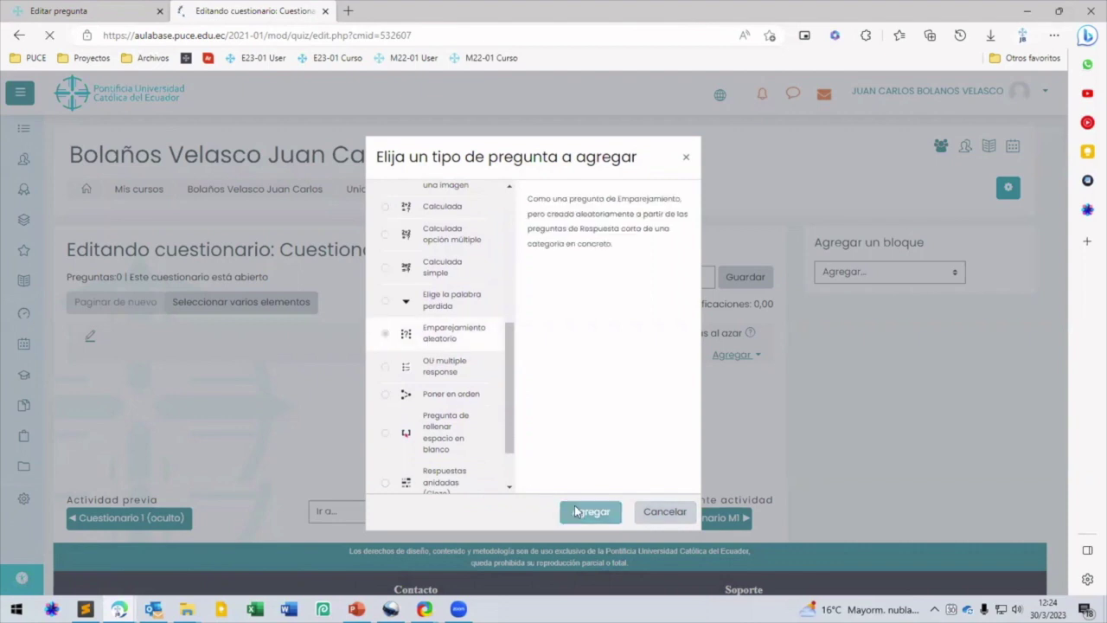
- Set the random matching question's category to "Ejemplo pregunta emparejamiento aleatorio"
scroll(260, 446, "down", 2)
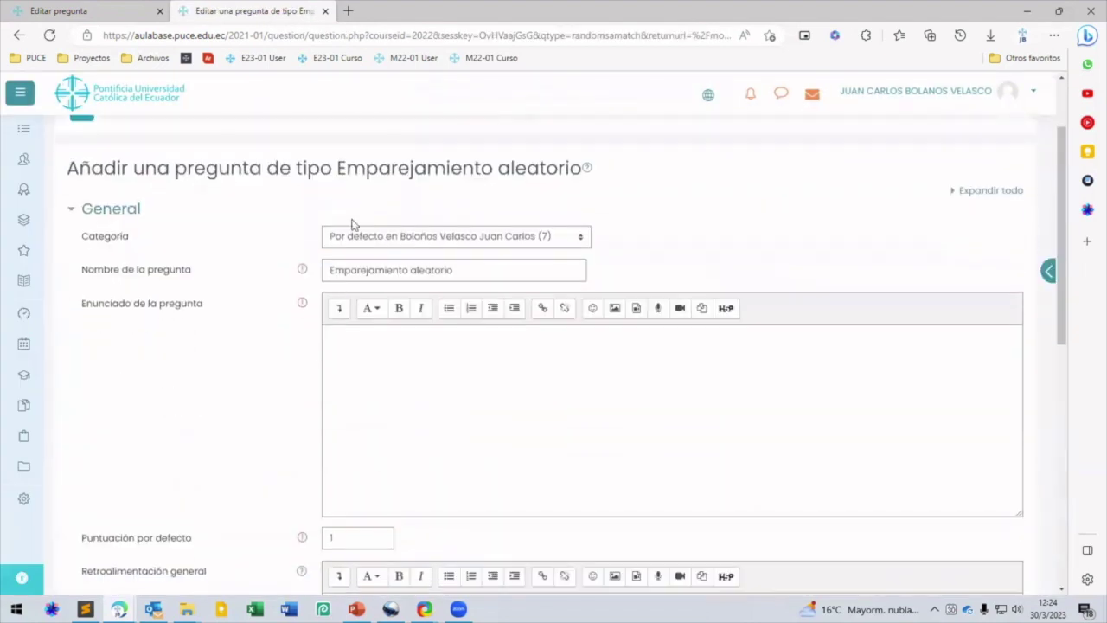
left_click(353, 236)
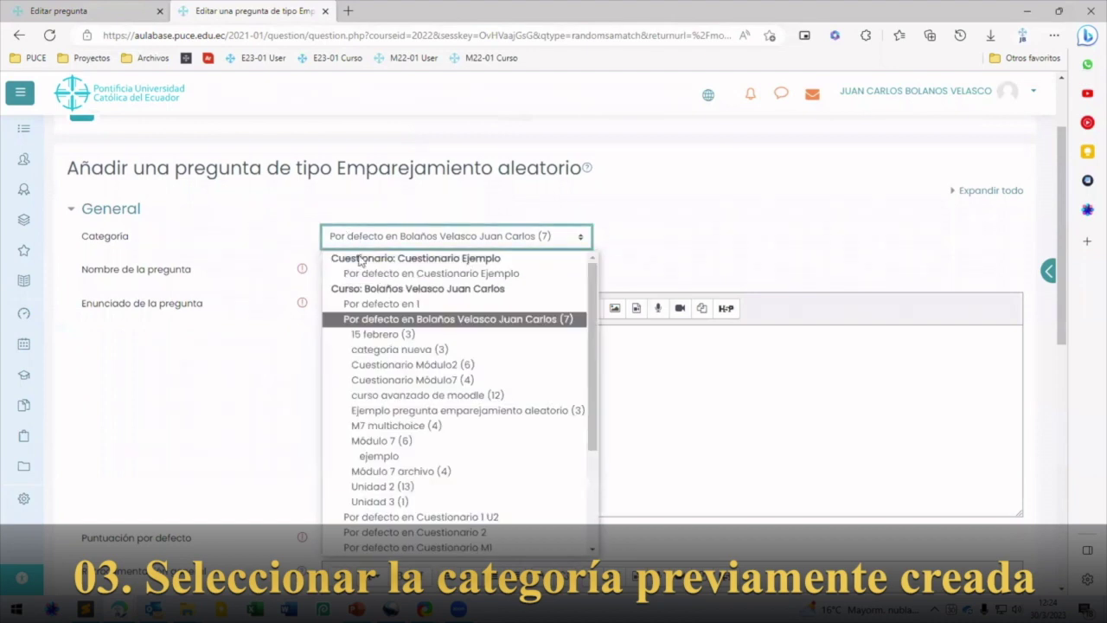
left_click(391, 412)
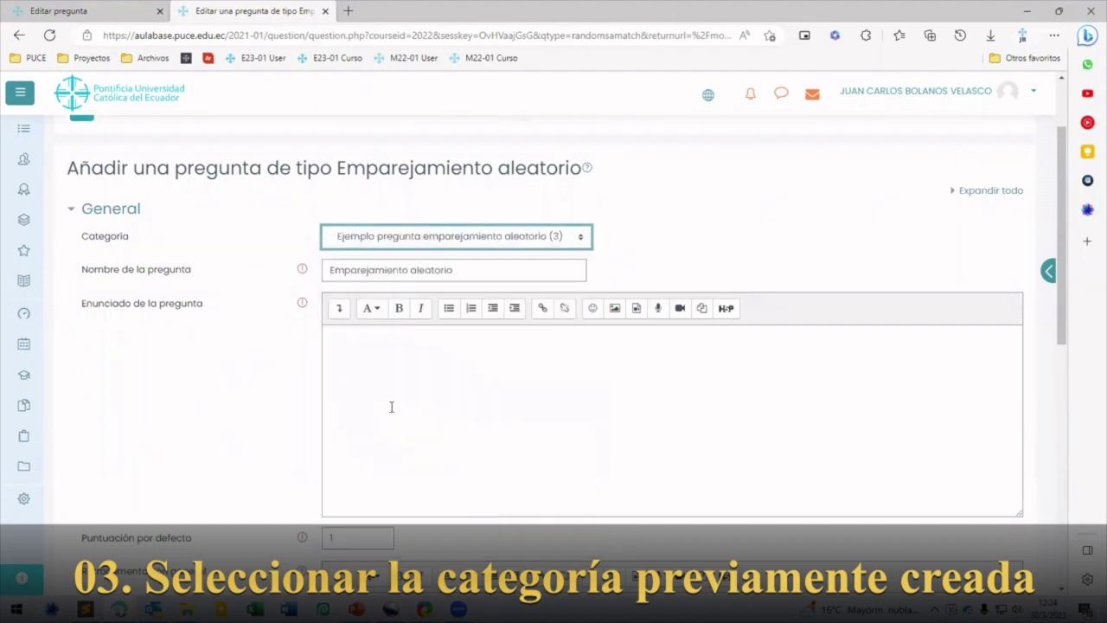
- Enter the question text "Emparajar las siguientes siglas de acuerdo a su significado"
scroll(292, 421, "down", 2)
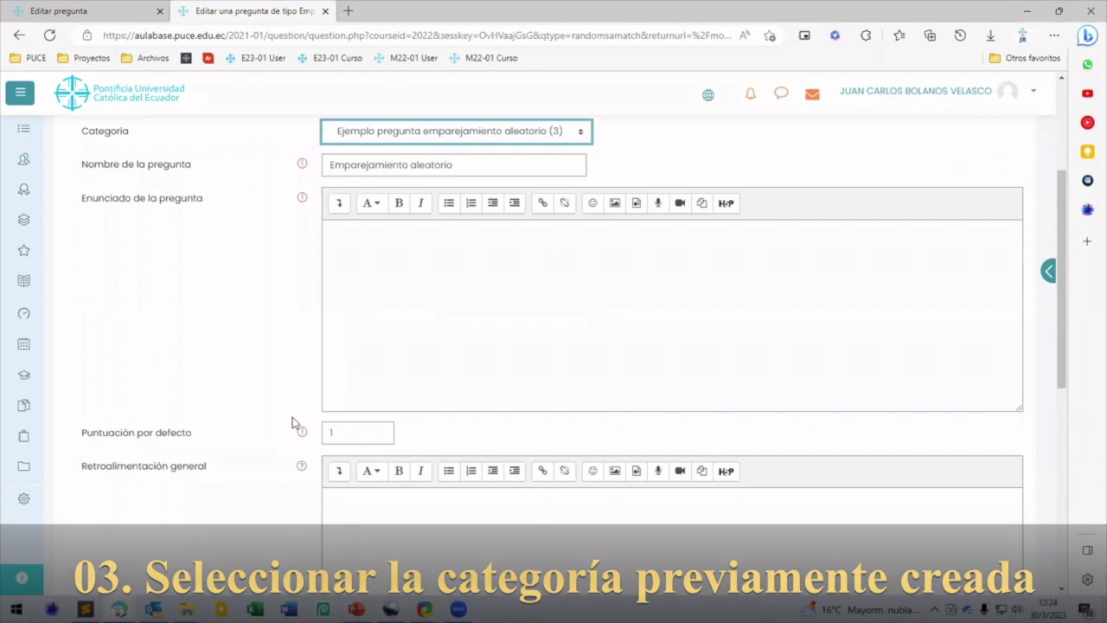
left_click(390, 291)
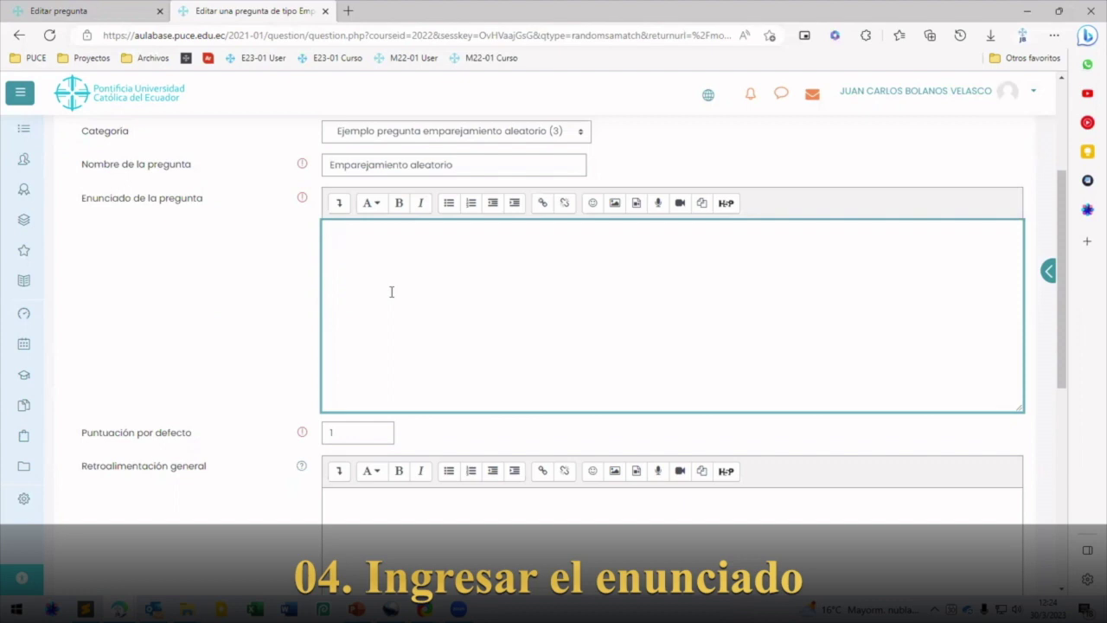
type("las siguientes")
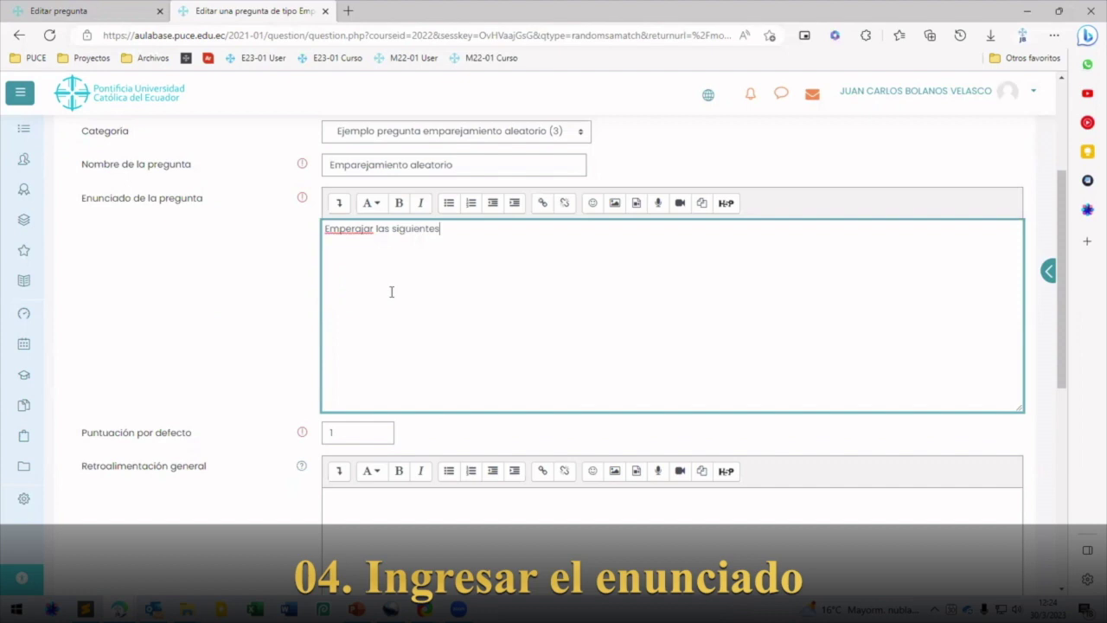
right_click(347, 238)
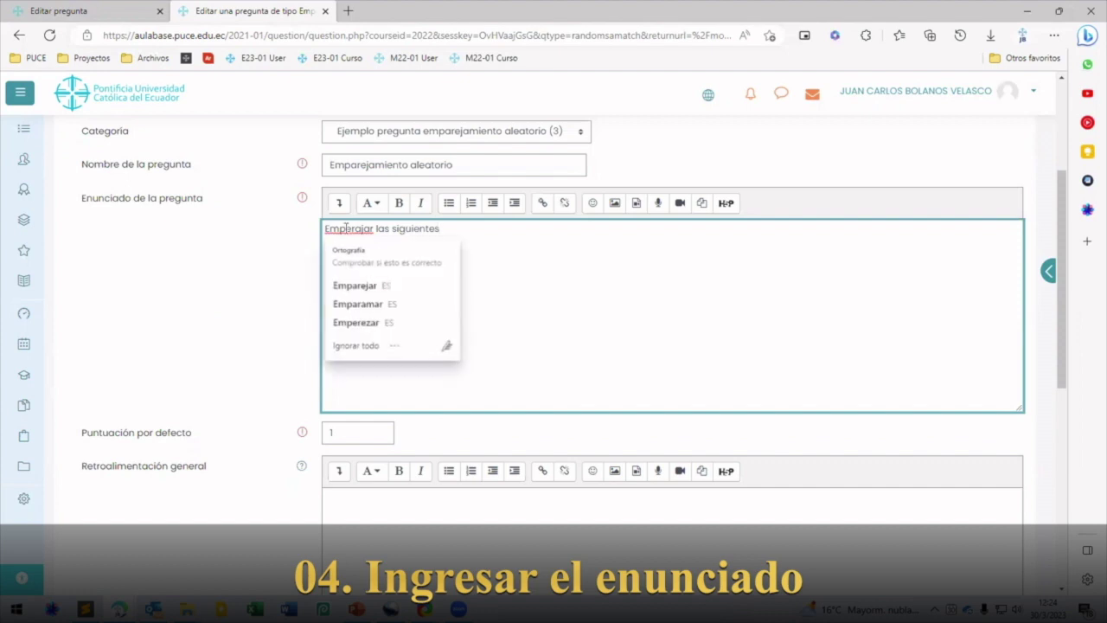
left_click(351, 283)
type("siguientes ")
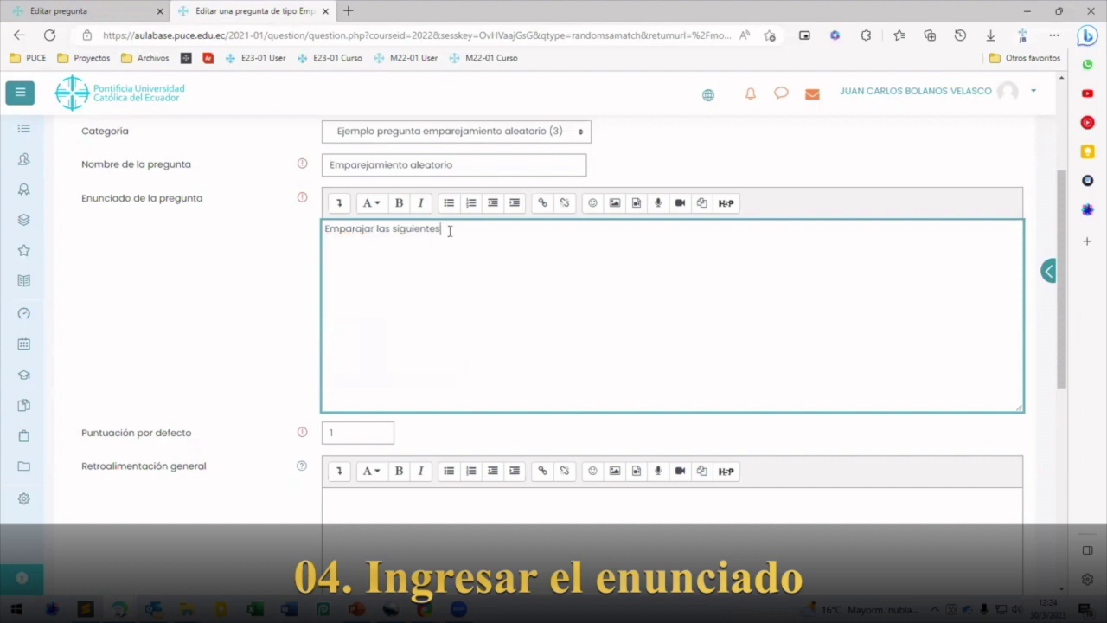
type("s")
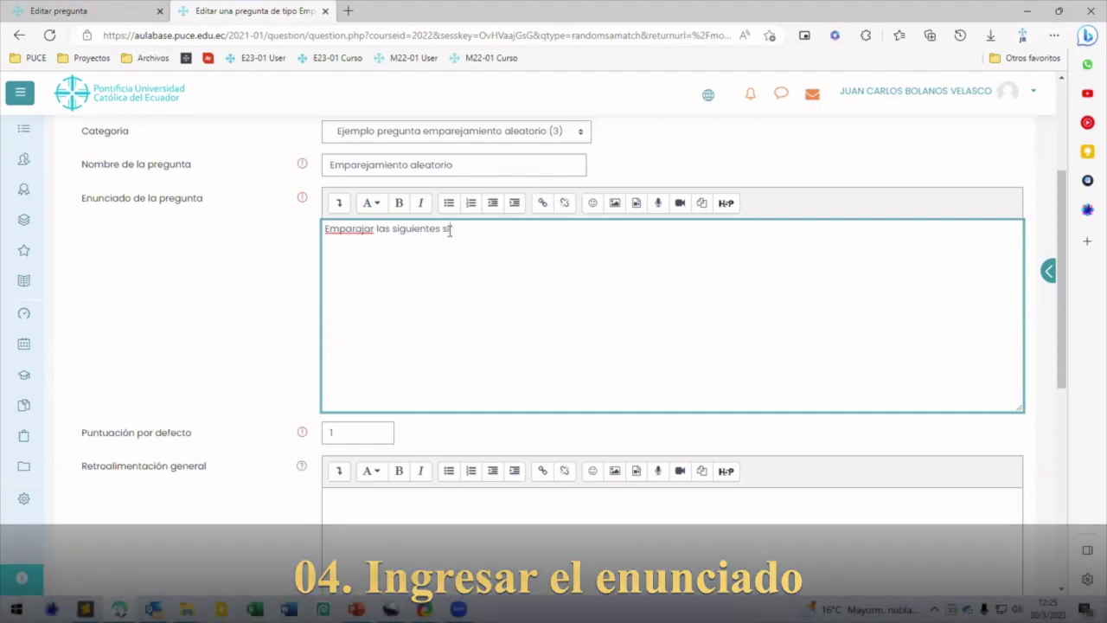
type("iglas")
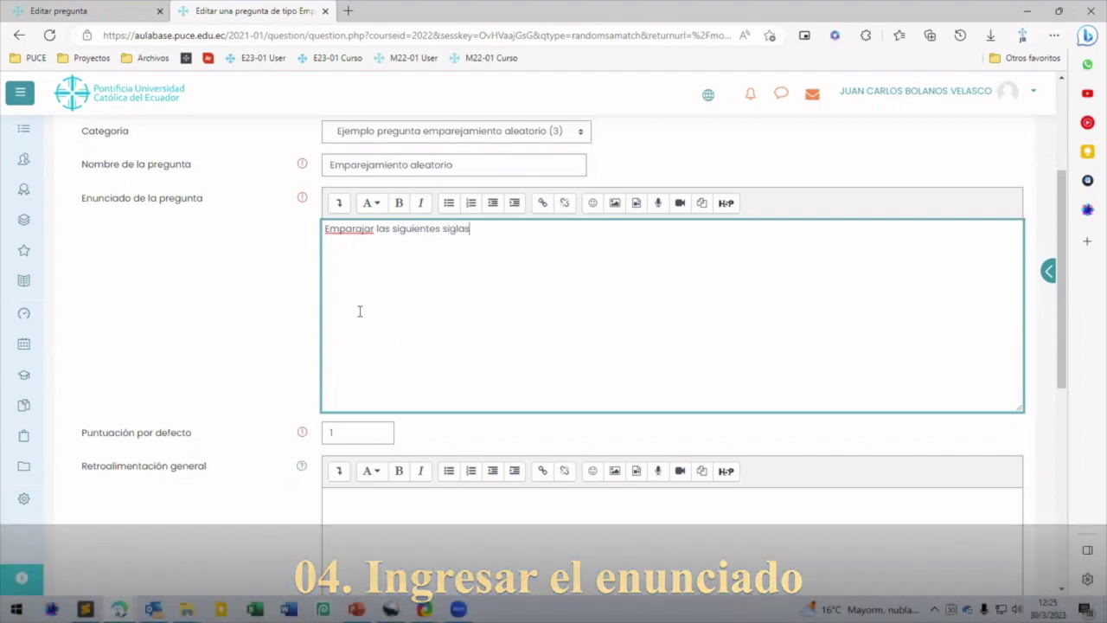
type(" de acuerdo")
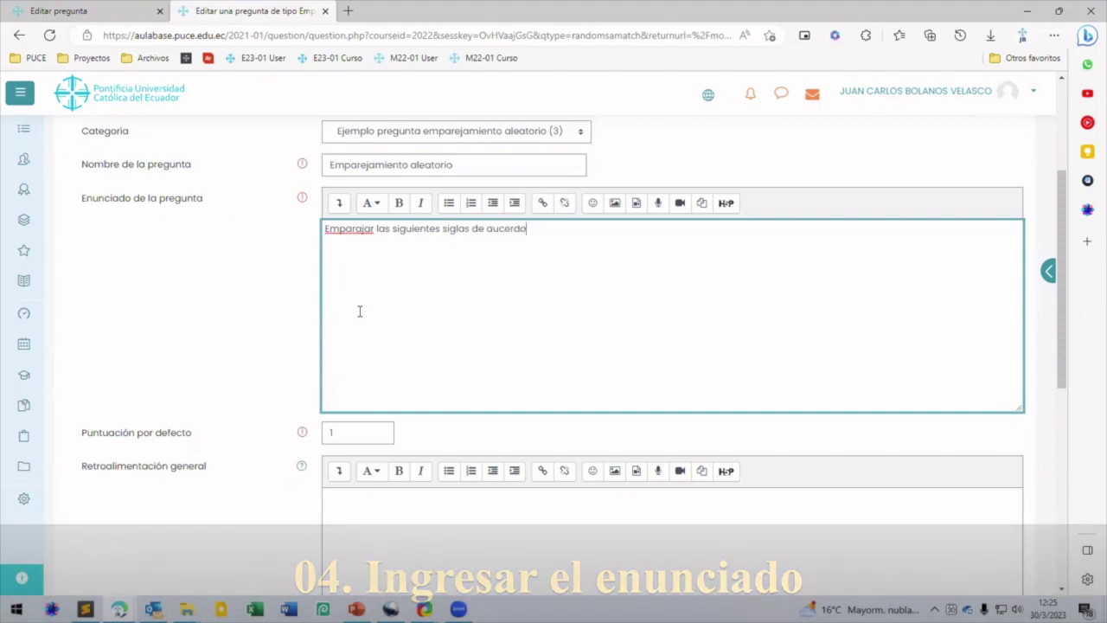
key("BackSpace")
key("BackSpace")
key("BackSpace")
key("BackSpace")
key("BackSpace")
key("BackSpace")
type("cuerdo a su significado")
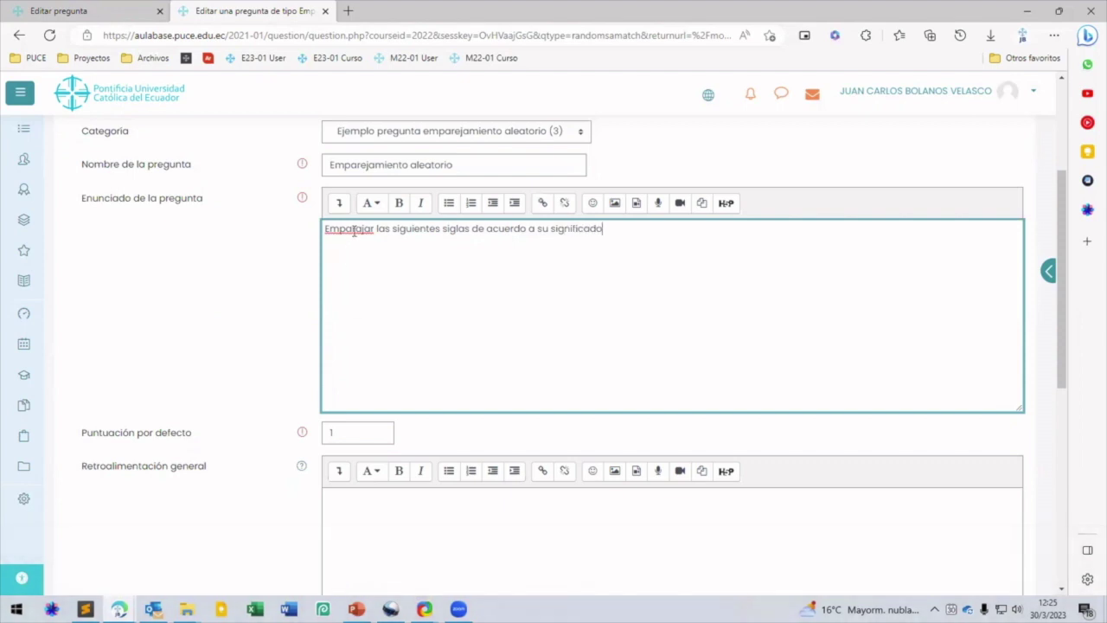
- Correct the spelling of the first word in the question text to "Emparejar"
right_click(356, 229)
left_click(356, 229)
key("BackSpace")
type("e")
left_click(285, 318)
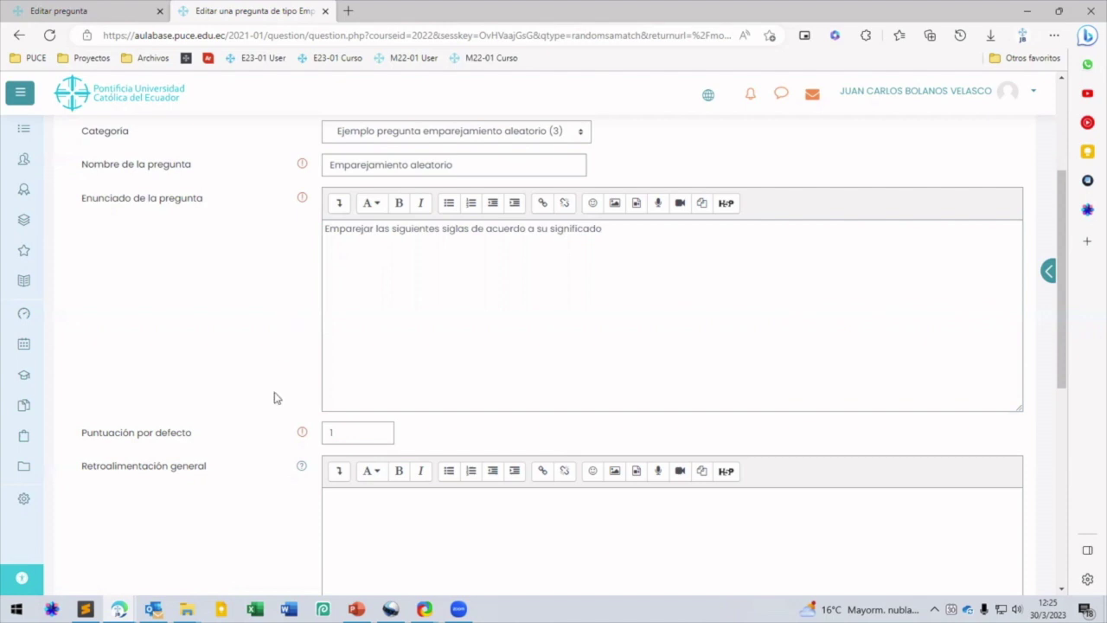
- Keep 2 as the number of questions to choose, exclude subcategories, and save the question while continuing to edit it
scroll(274, 398, "down", 5)
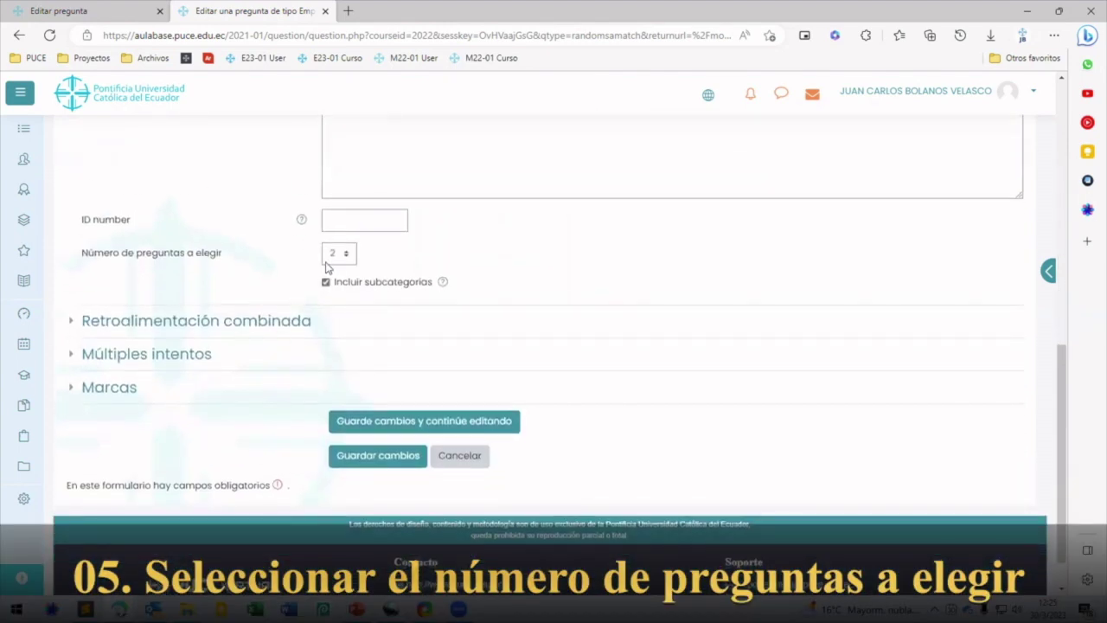
left_click(336, 259)
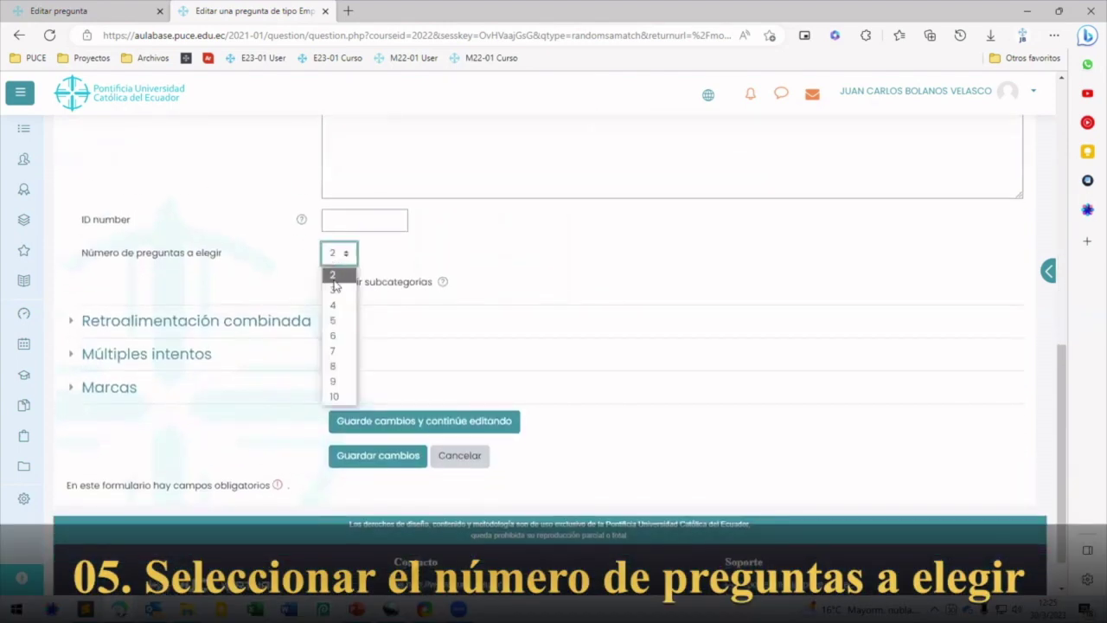
left_click(334, 273)
left_click(322, 284)
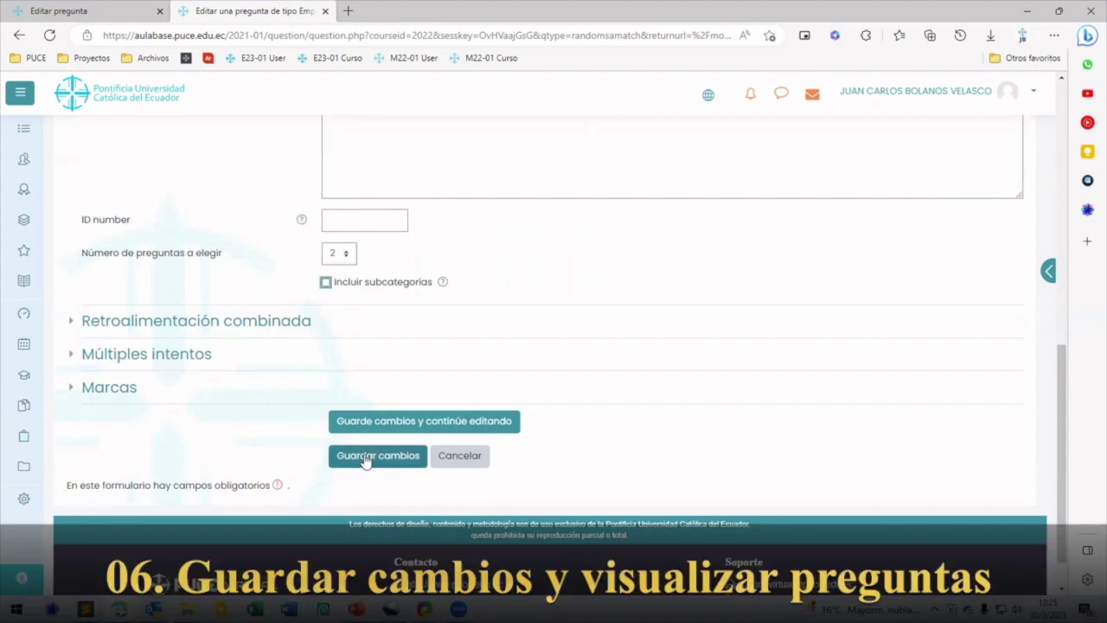
left_click(368, 421)
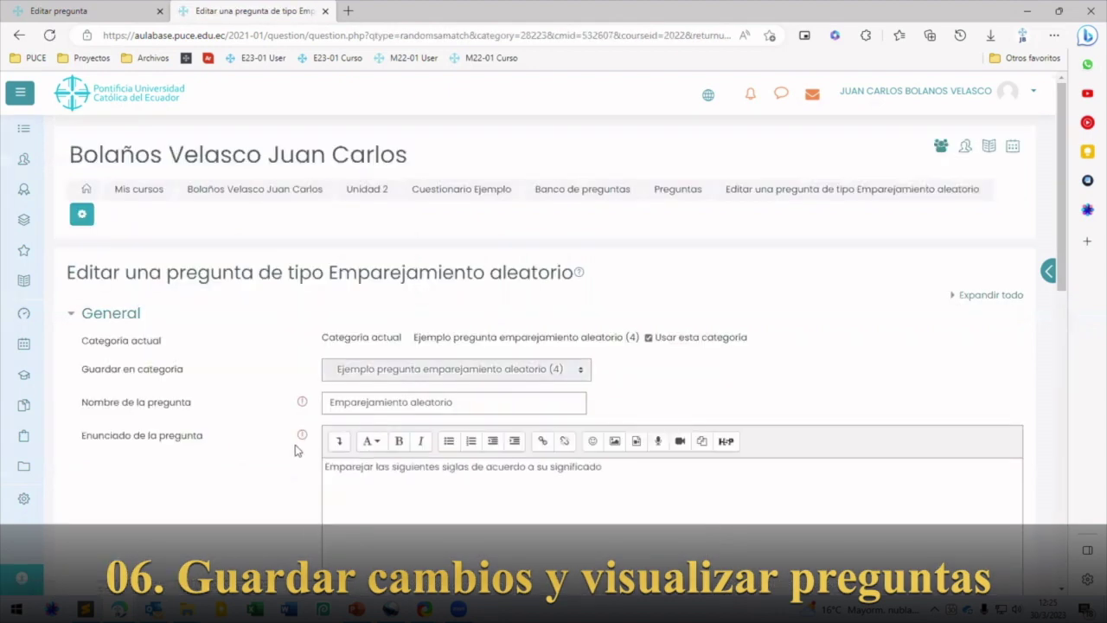
- Preview the question, match ONU with "Organización de las Naciones Unidas" and PUCE with "Pontificia Universidad Católica del Ecuador", and submit the answers
scroll(297, 450, "down", 15)
scroll(294, 450, "down", 3)
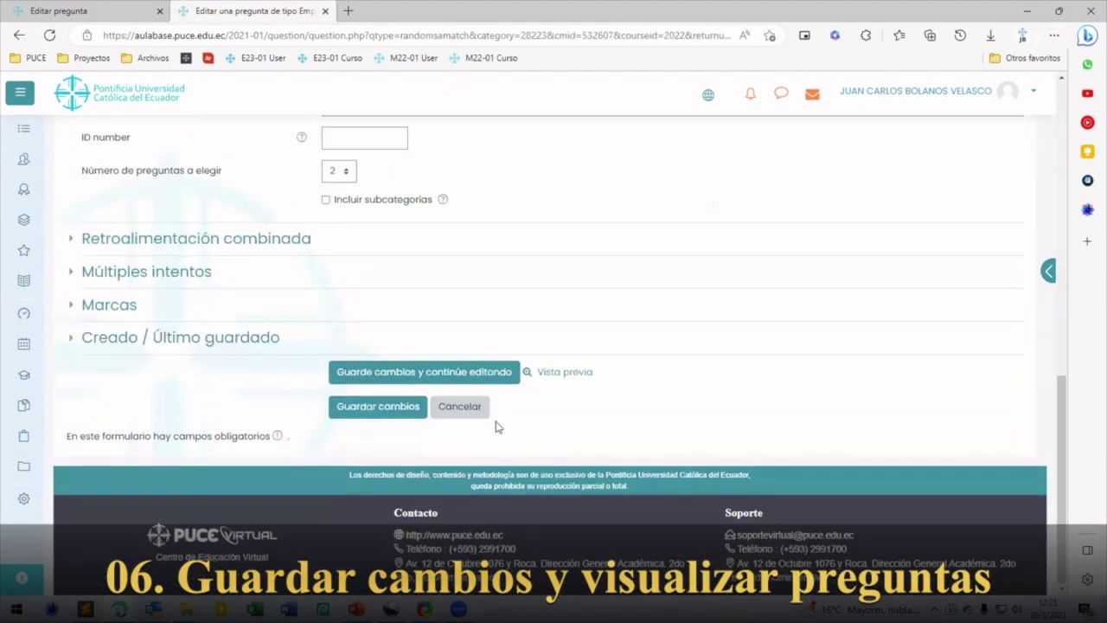
left_click(545, 373)
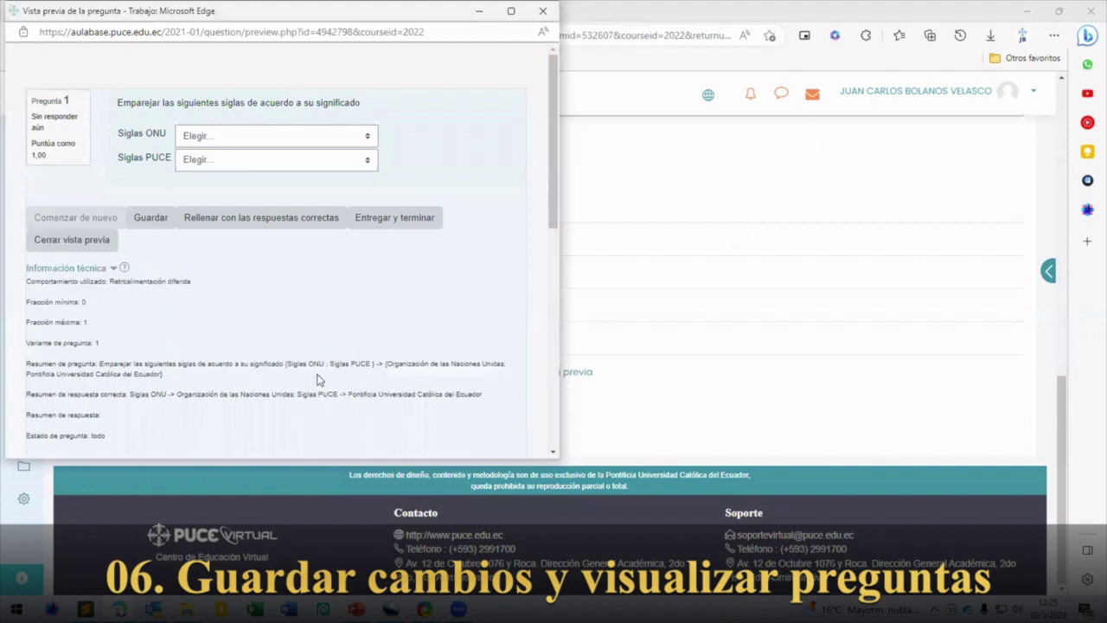
left_click(285, 137)
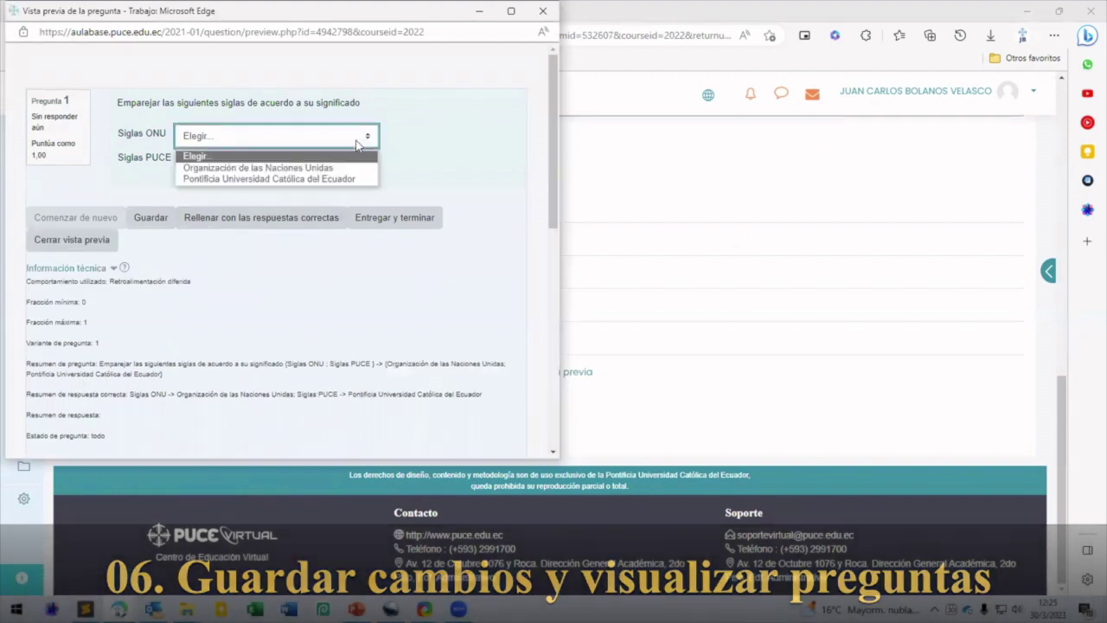
left_click(292, 168)
left_click(292, 159)
left_click(295, 204)
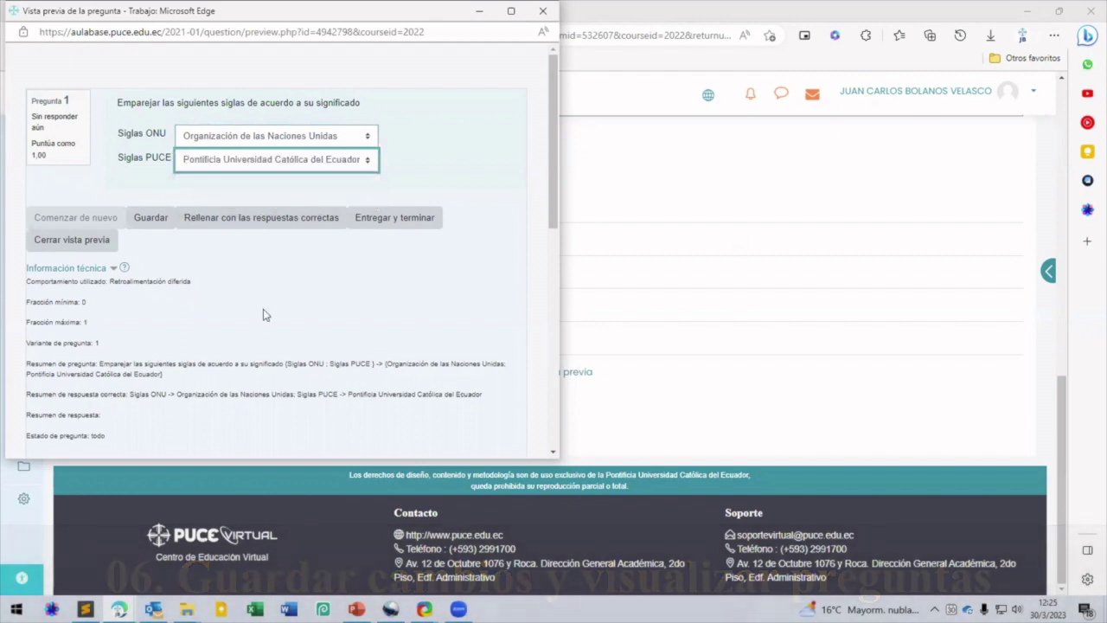
left_click(369, 218)
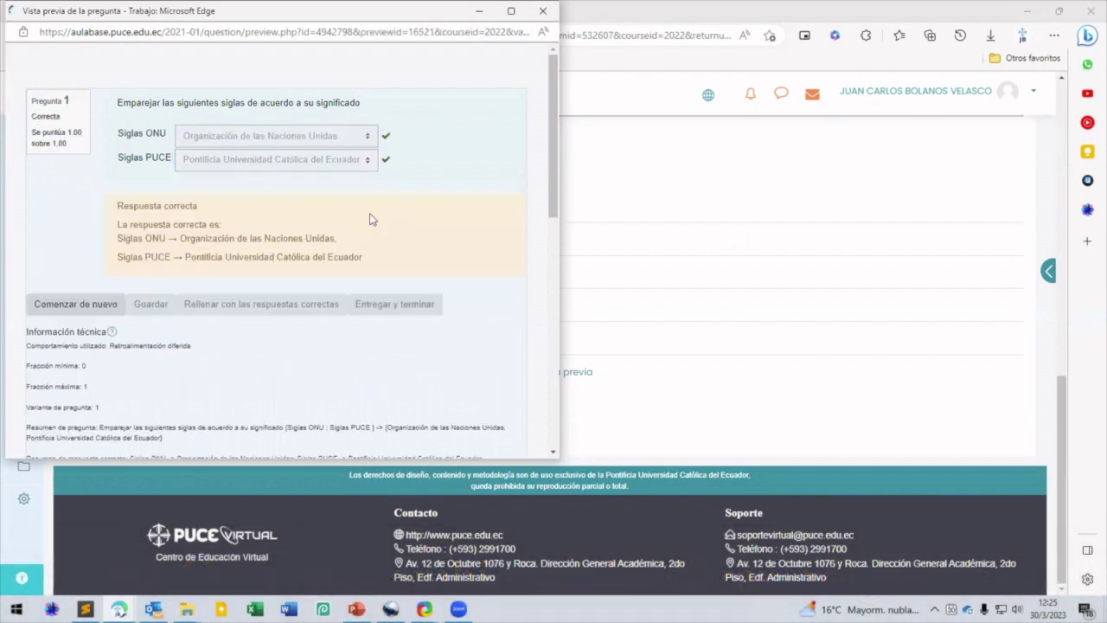
- Restart the question preview and examine which acronyms are drawn for matching
left_click(90, 305)
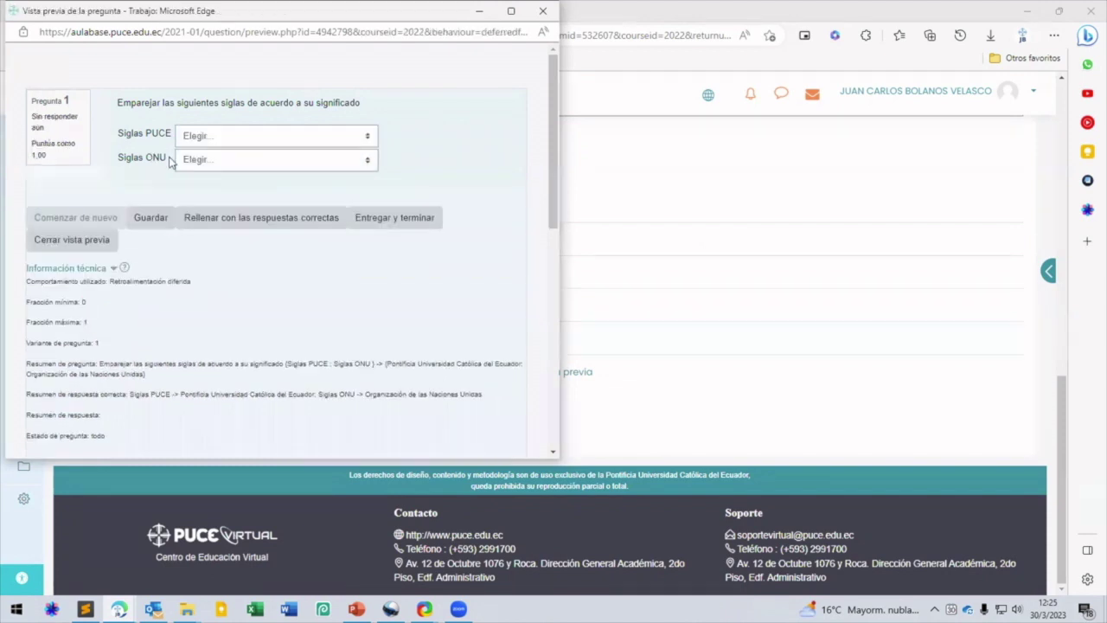
left_click(195, 159)
left_click(117, 169)
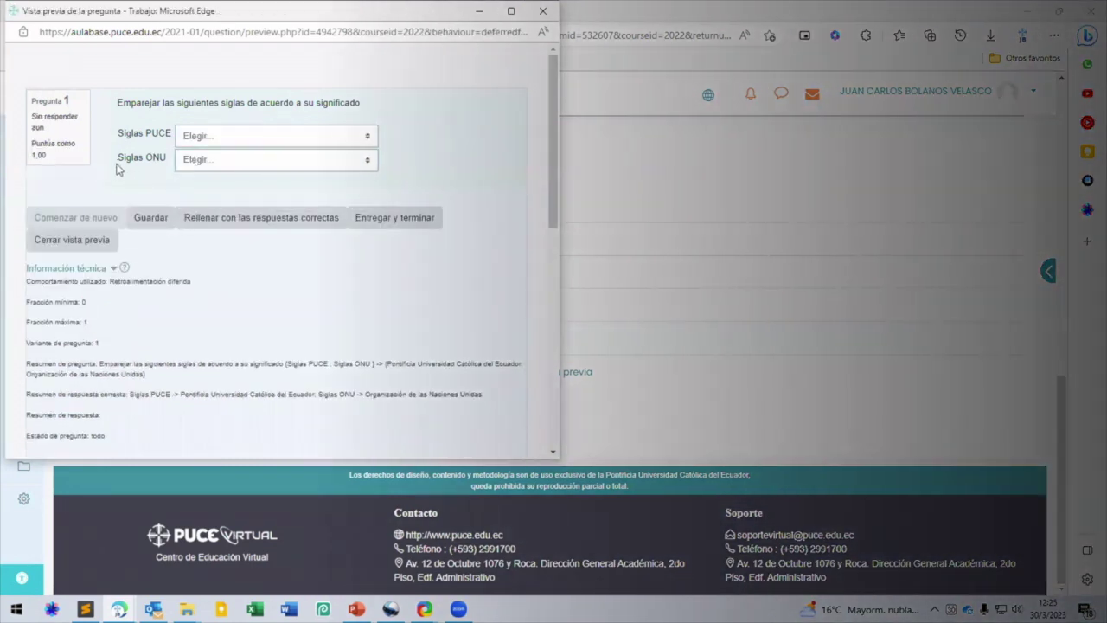